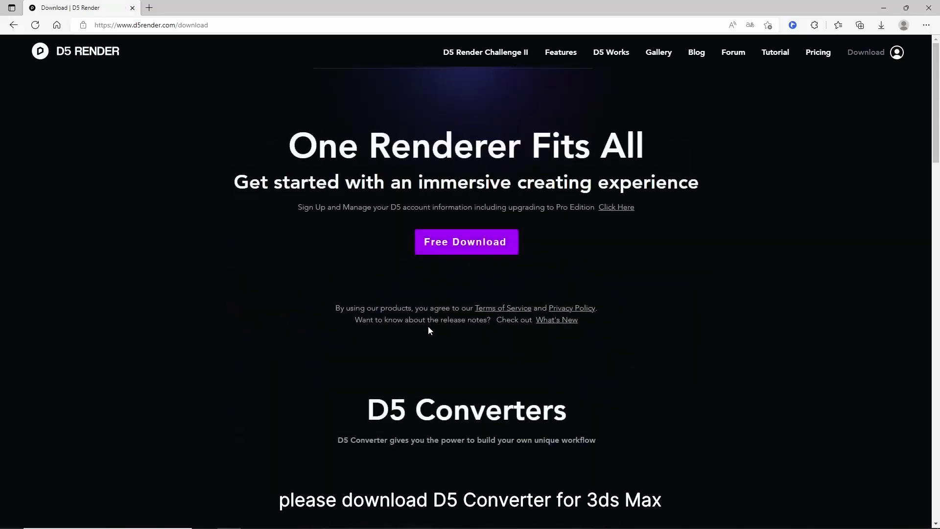
- Get the D5 Converter for 3ds Max from the D5 Render download page and the Workflow section of the D5 welcome window
scroll(428, 326, down, 6)
click(478, 300)
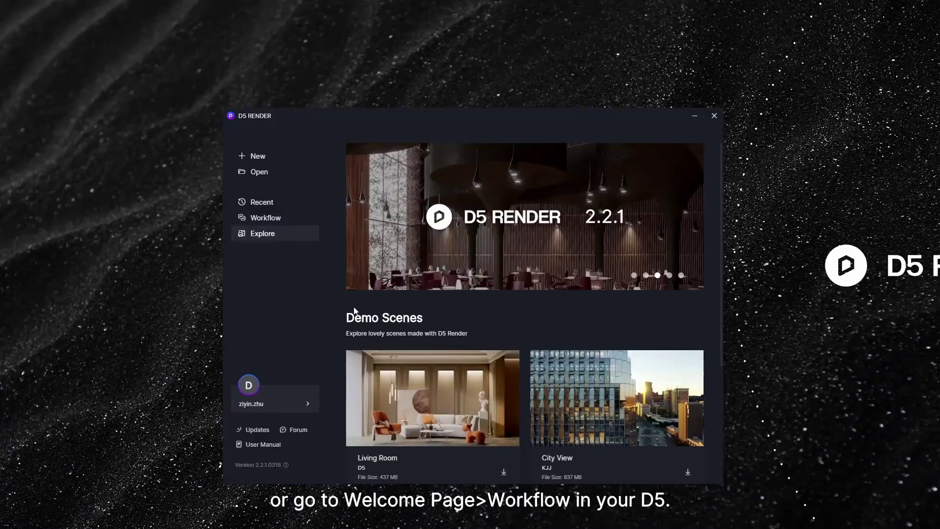
click(296, 222)
click(680, 206)
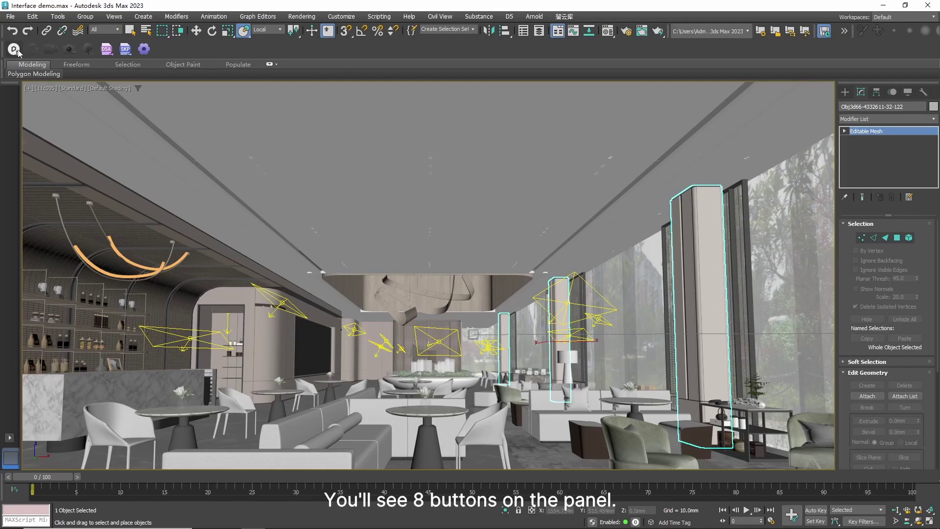
- Launch D5 Render through the converter to load the Interface demo.max scene in it
click(539, 269)
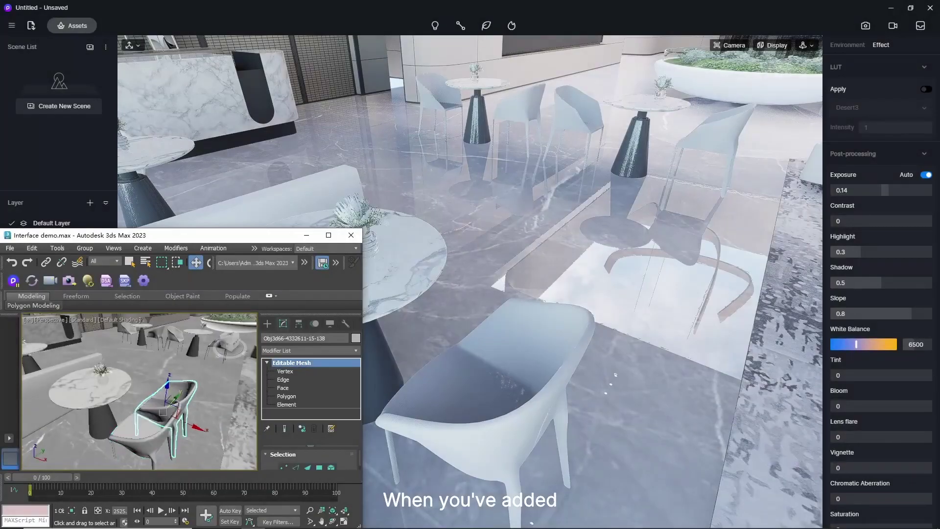
- Move the selected chair, add a copy beside the round table, rotate the chairs and sync the changes to D5
click(190, 427)
drag(175, 394, 196, 367)
shift+drag(226, 396, 180, 382)
click(189, 426)
key(e)
drag(119, 392, 139, 397)
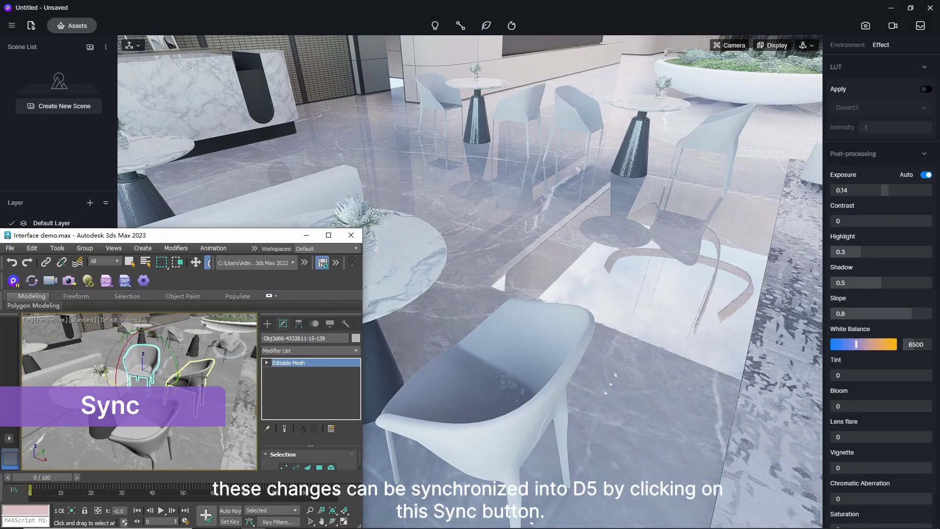
click(30, 285)
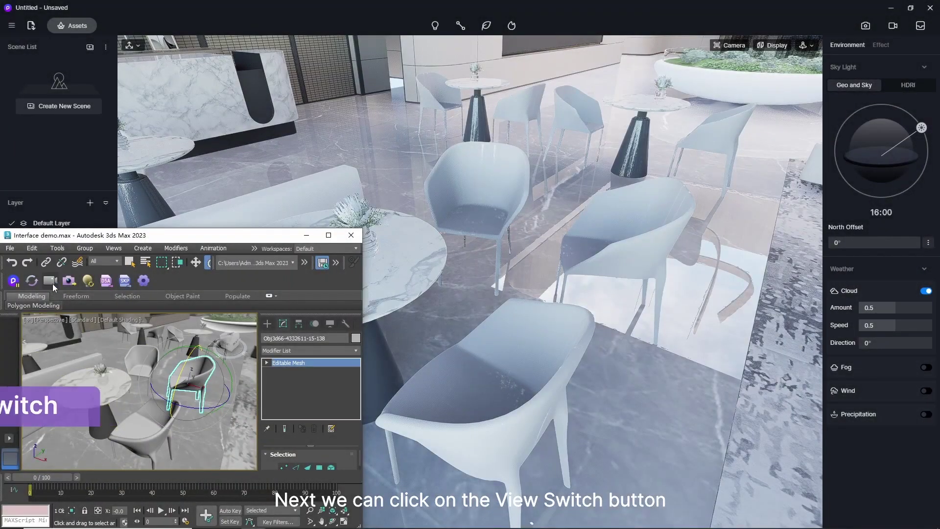
- Turn on View Switch so D5 follows the 3ds Max viewport, and look around the chairs
mouse_move(180, 396)
alt+middle_down()
mouse_move(188, 409)
mouse_move(164, 417)
mouse_move(178, 392)
alt+middle_up()
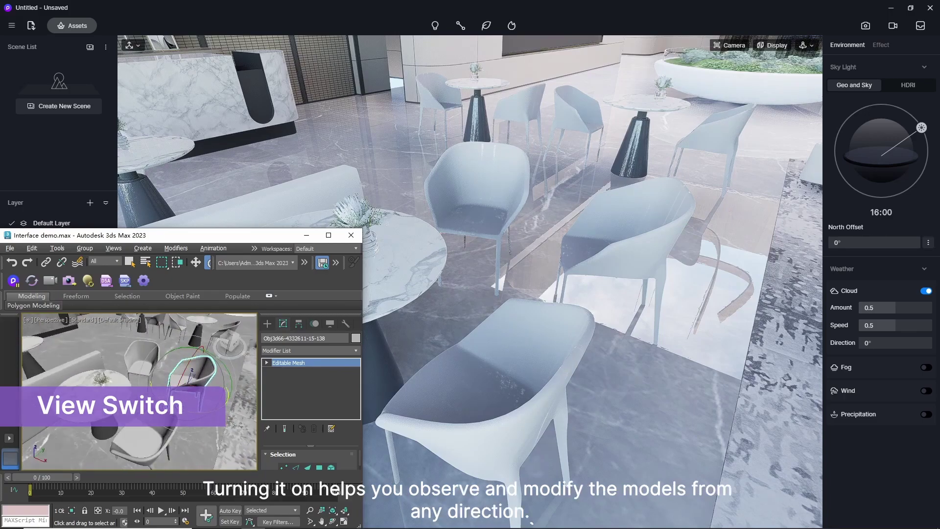
click(54, 284)
alt+middle_drag(156, 427, 174, 413)
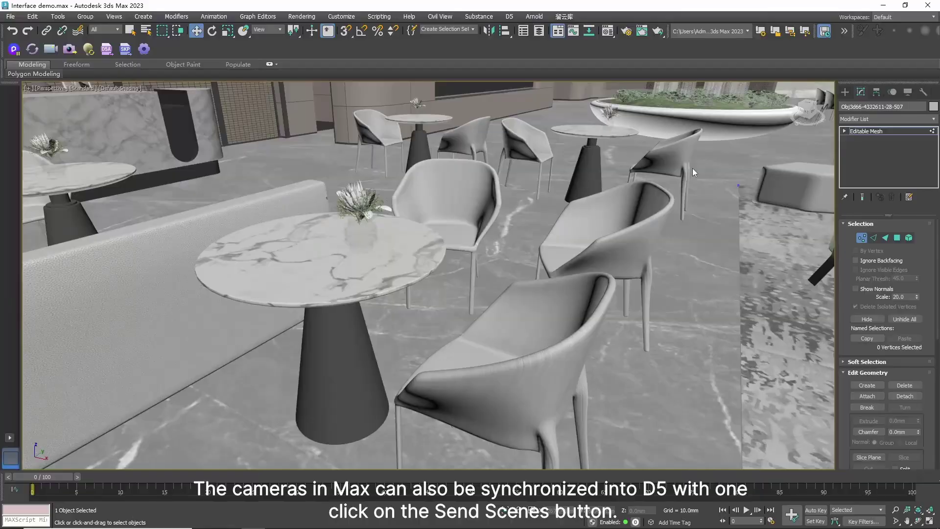
- View the scene through camera 11c005 and switch the viewport to camera 11c458
key(c)
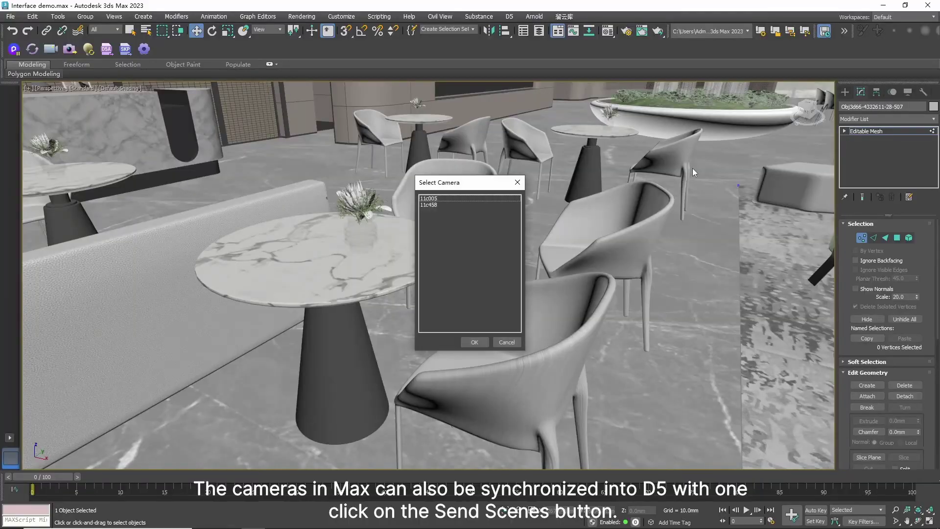
click(481, 200)
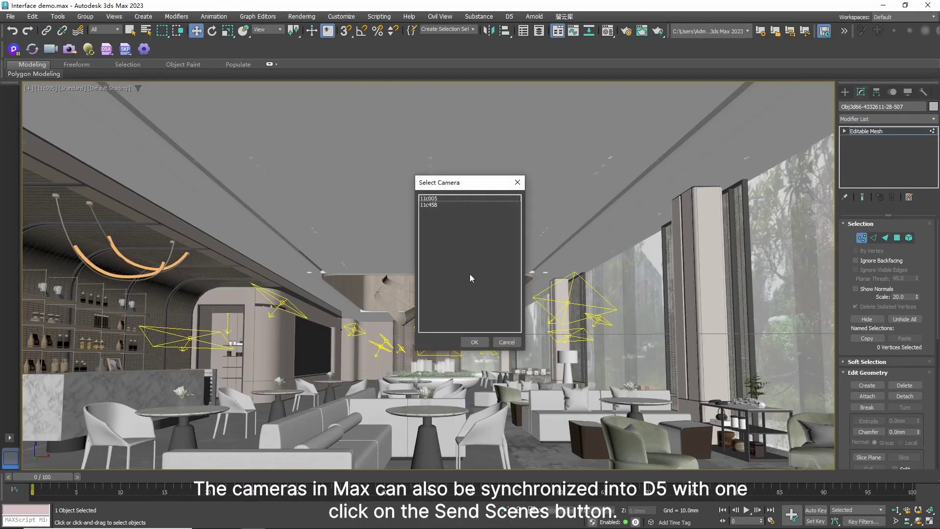
click(475, 342)
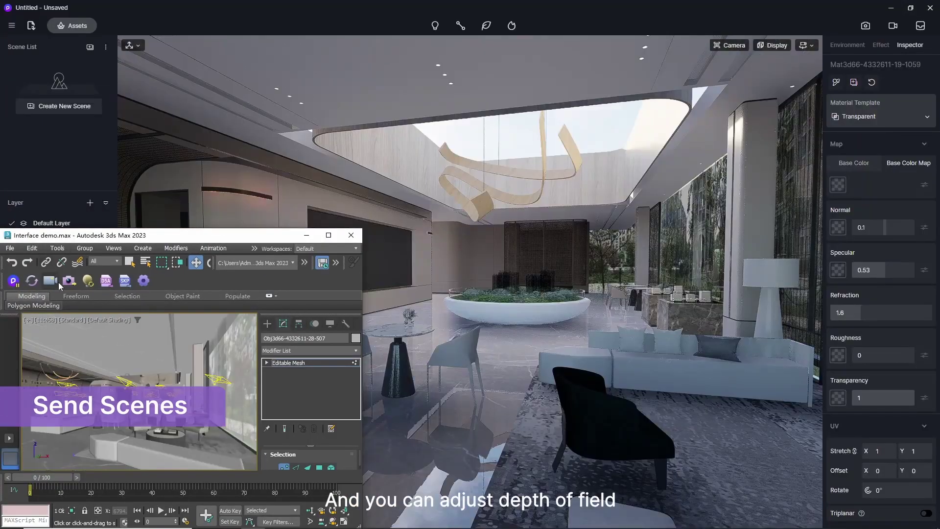
- Send the 3ds Max cameras to D5 as scenes and view scenes 11c005 and 11c458 there
click(72, 284)
click(38, 73)
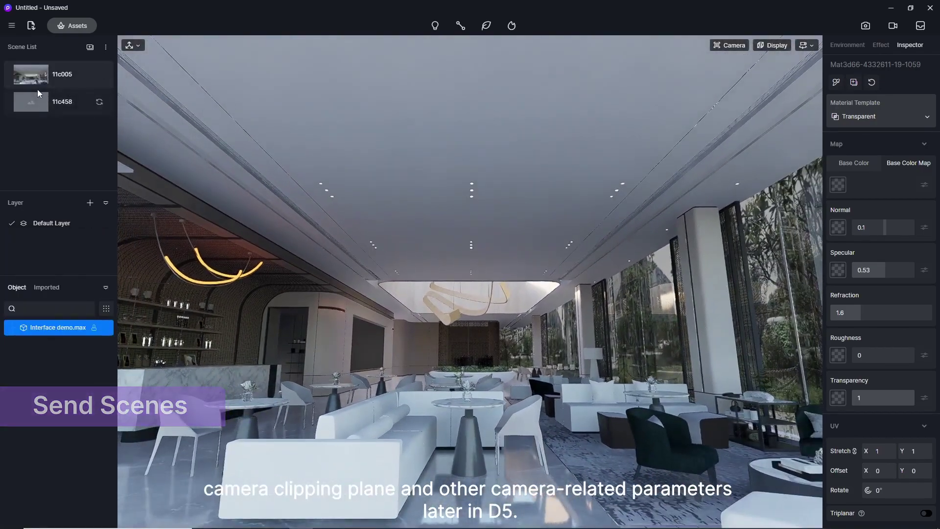
click(38, 91)
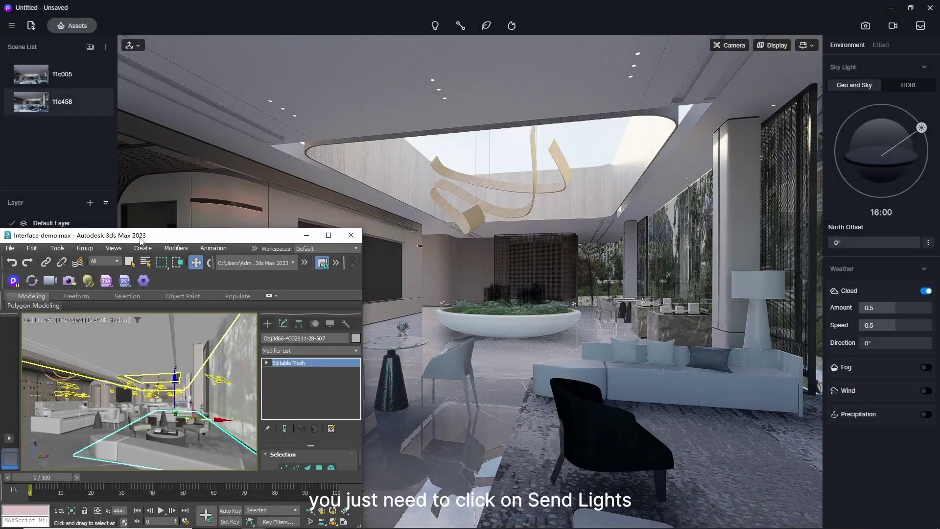
- Send the 3ds Max lights to D5 and select one of the light sources near the planter
click(91, 287)
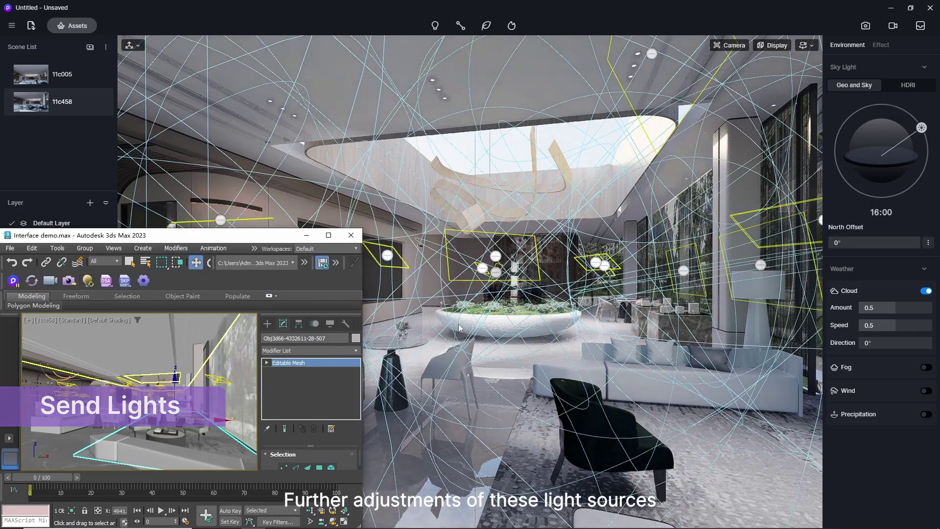
click(523, 285)
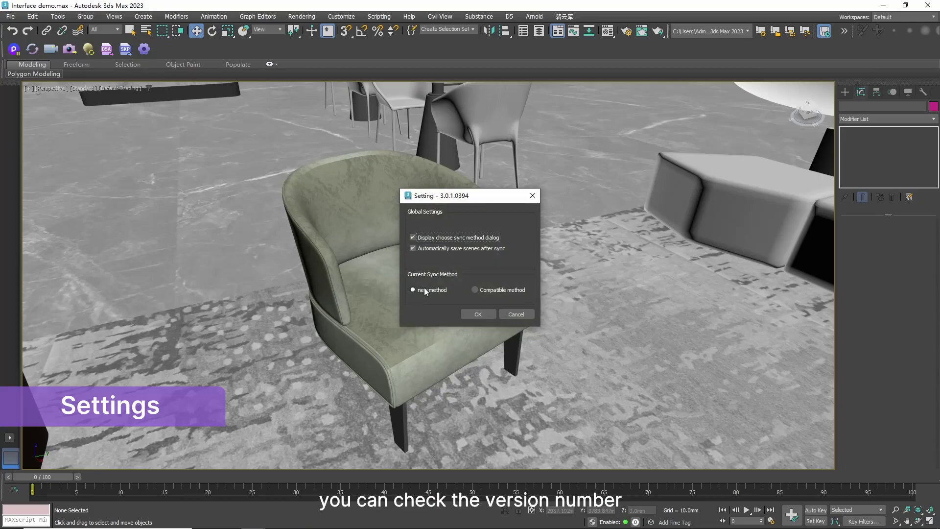
- Review the sync method choices in the converter settings and confirm the settings
click(478, 290)
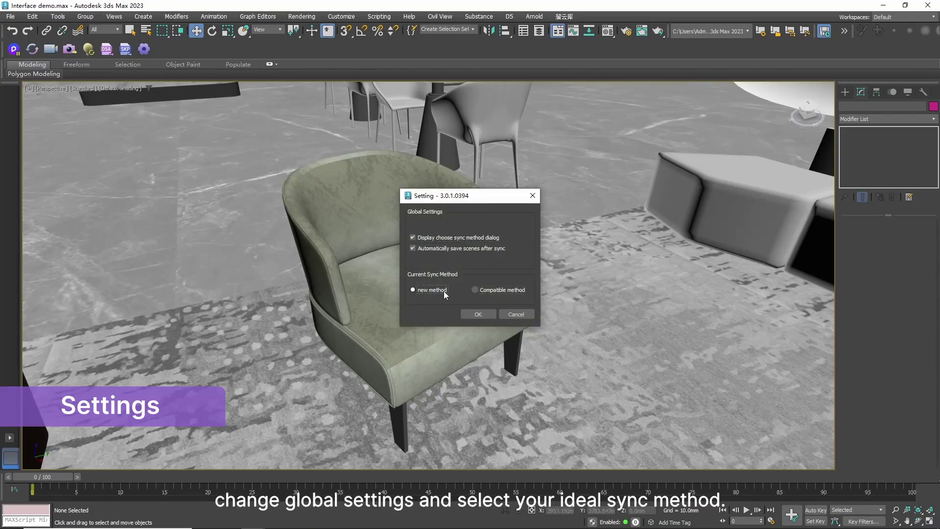
click(485, 316)
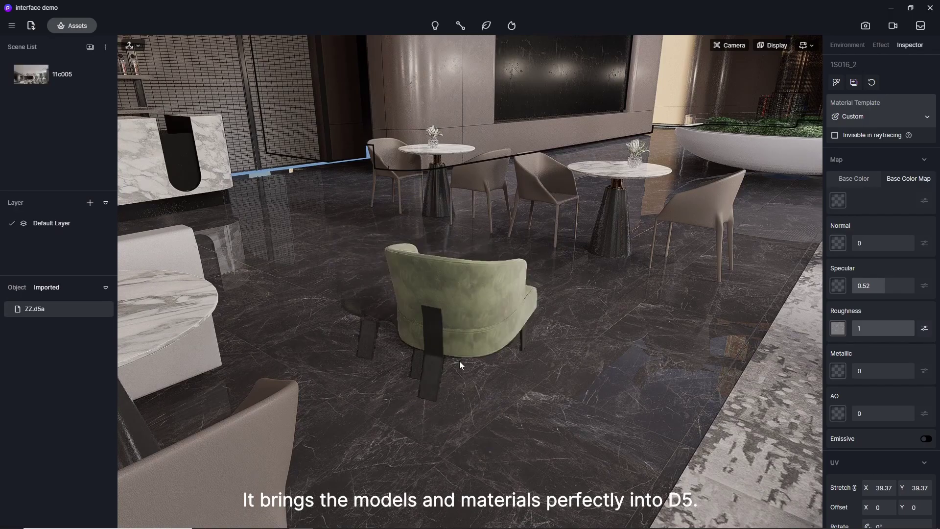
- Place the imported green armchair ZZ.d5a on the marble floor in D5 and reposition it
click(459, 361)
drag(463, 383, 361, 314)
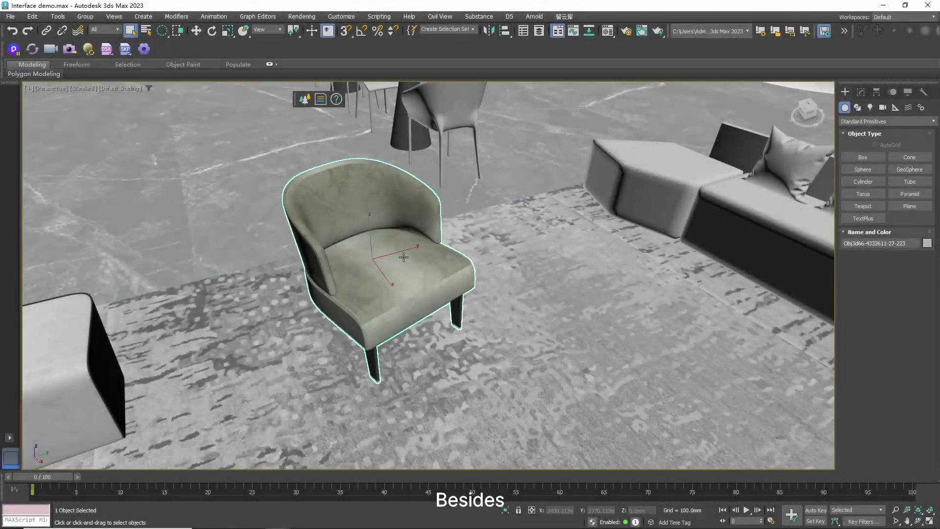
- Export only the selected armchair as a single SketchUp .skp file to the Desktop
click(127, 50)
click(463, 289)
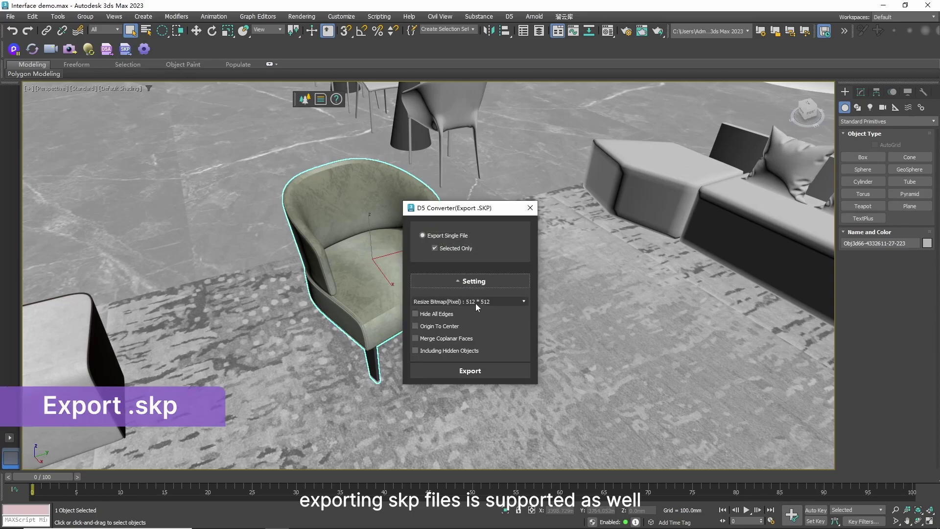
click(485, 371)
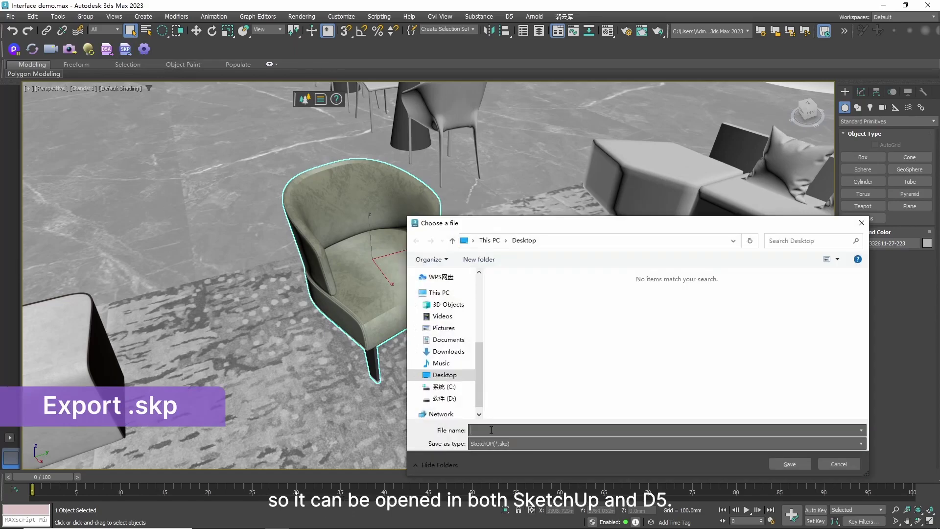
key(Return)
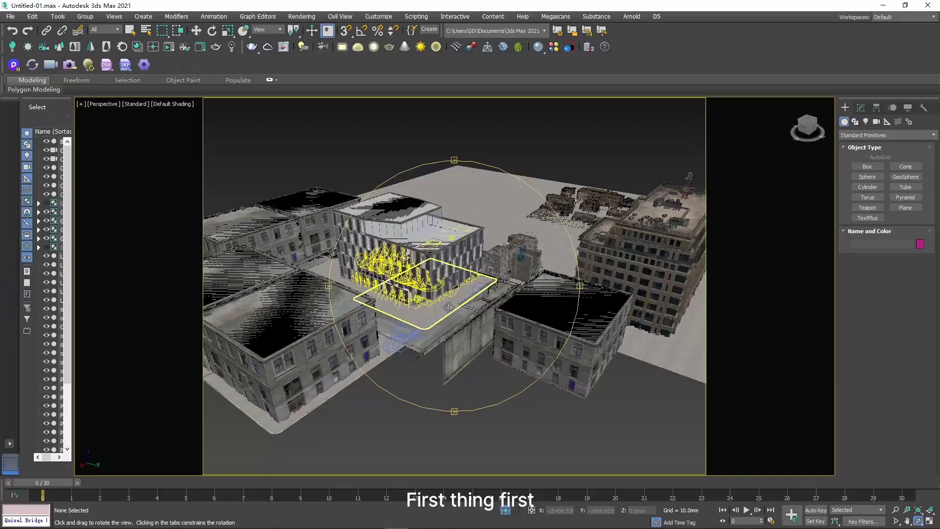
- Examine the building models in Untitled-01.max and the nodes of the Multi/Sub-Object material in the Slate Material Editor
drag(460, 353, 519, 356)
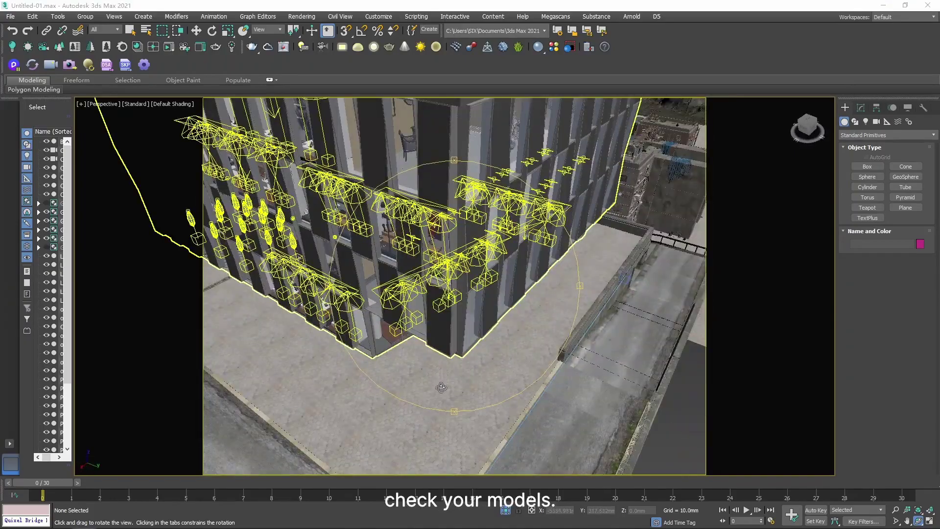
drag(471, 378, 460, 382)
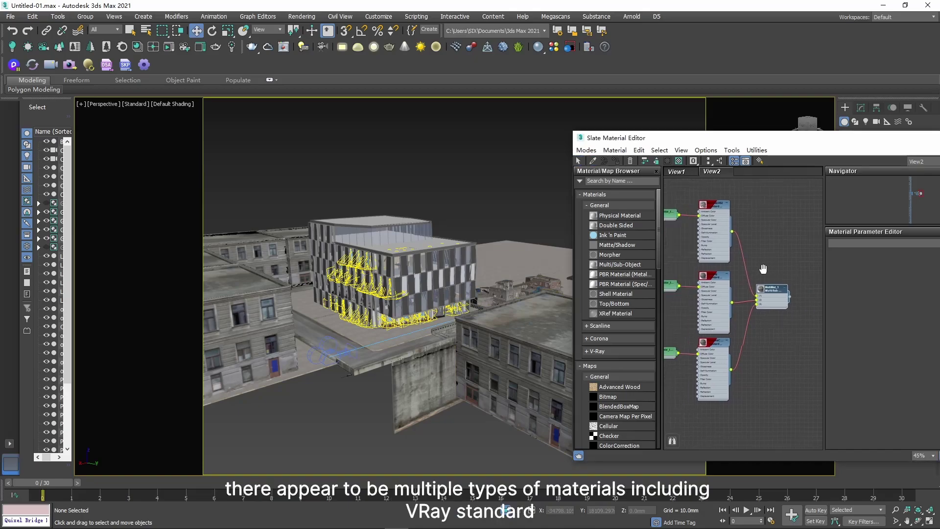
click(784, 303)
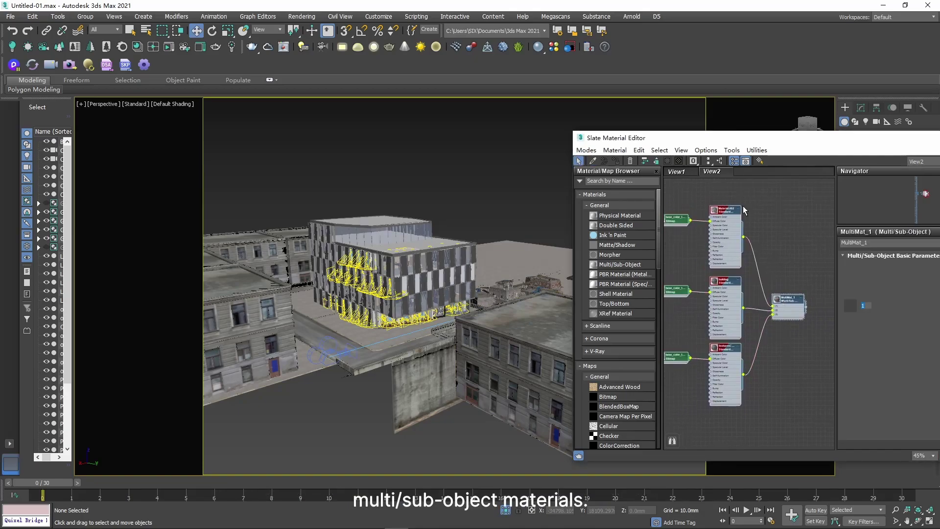
click(720, 162)
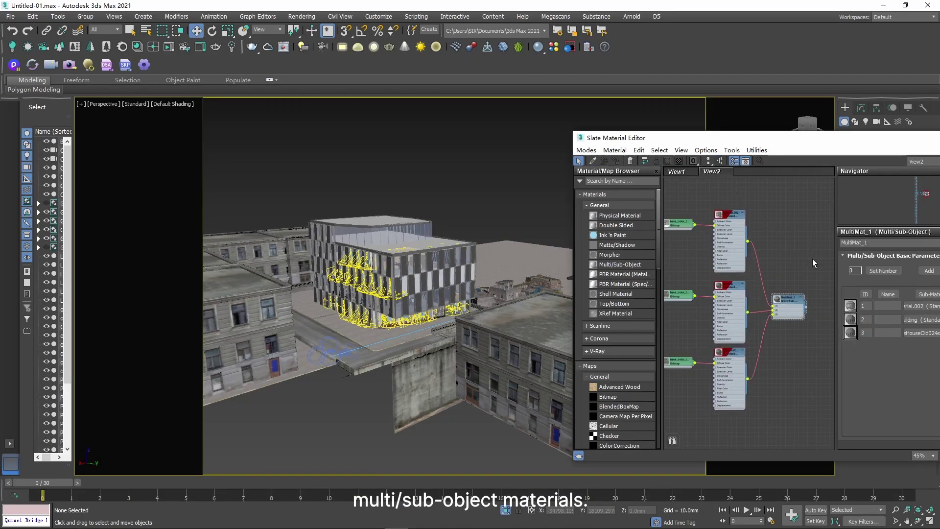
middle_drag(409, 278, 440, 294)
scroll(433, 285, up, 3)
scroll(433, 284, up, 2)
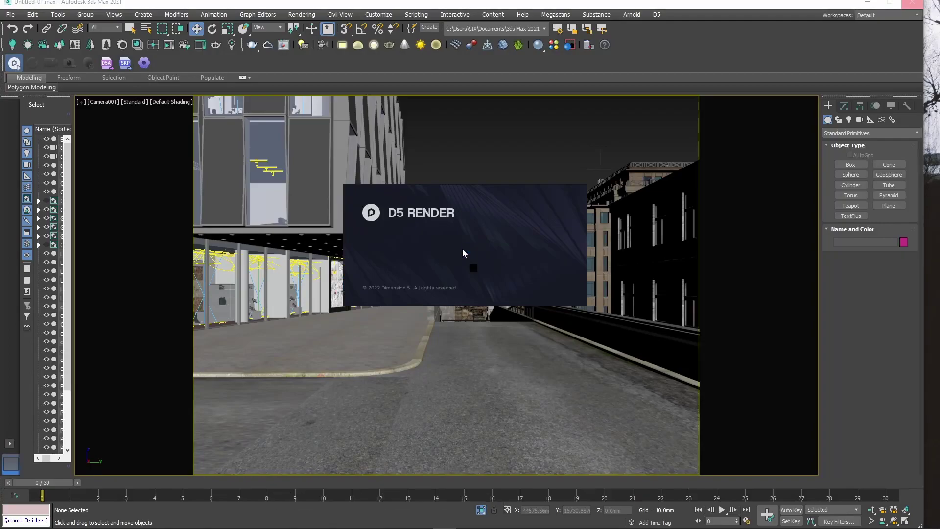
- Open Untitled-01.max in D5 Render and use View Switch to match its view to the 3ds Max viewport around the buildings
click(526, 270)
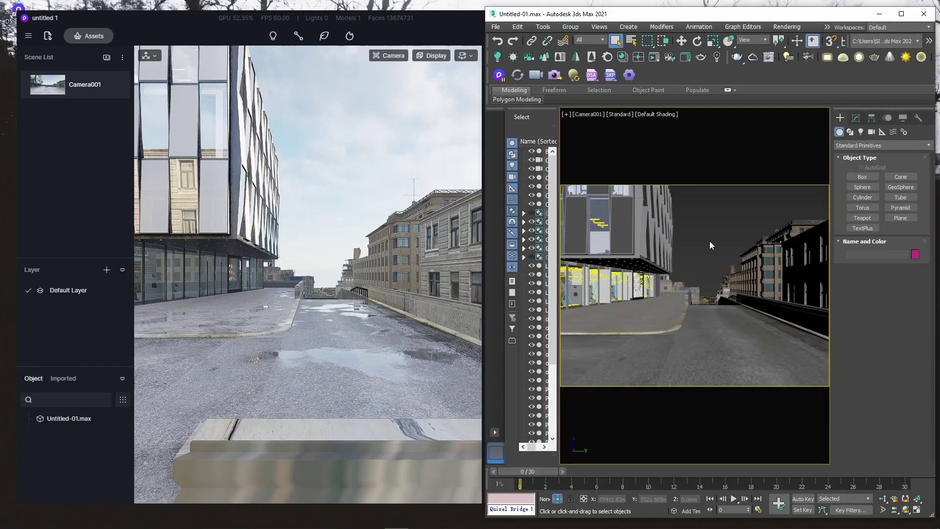
middle_drag(709, 241, 716, 262)
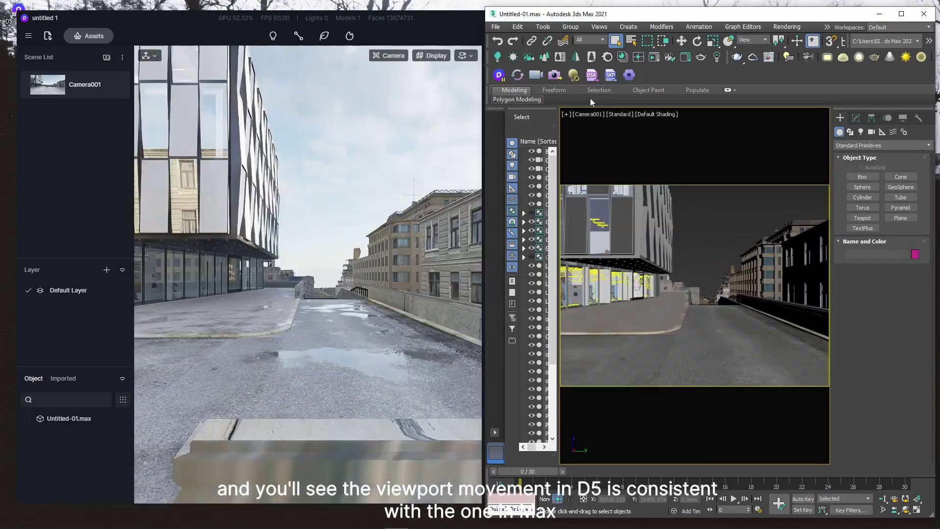
middle_drag(709, 235, 712, 266)
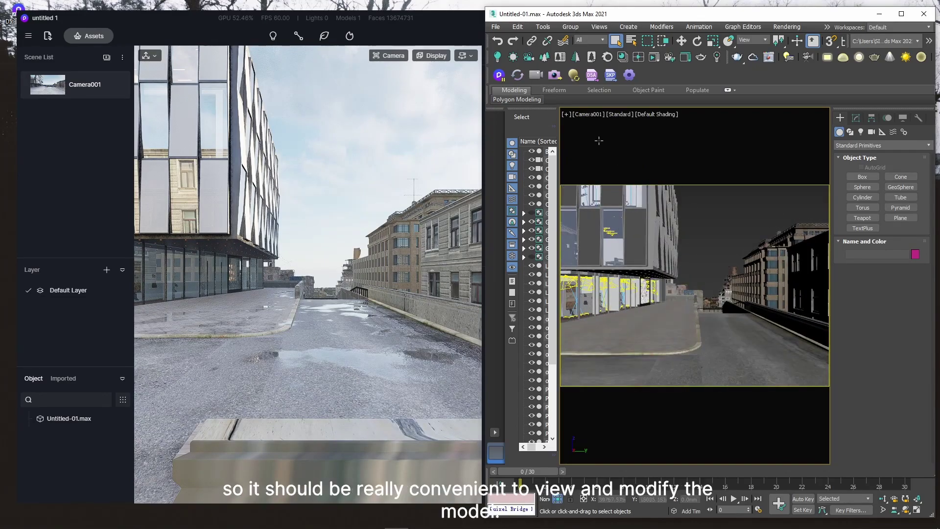
click(537, 78)
middle_drag(695, 233, 703, 243)
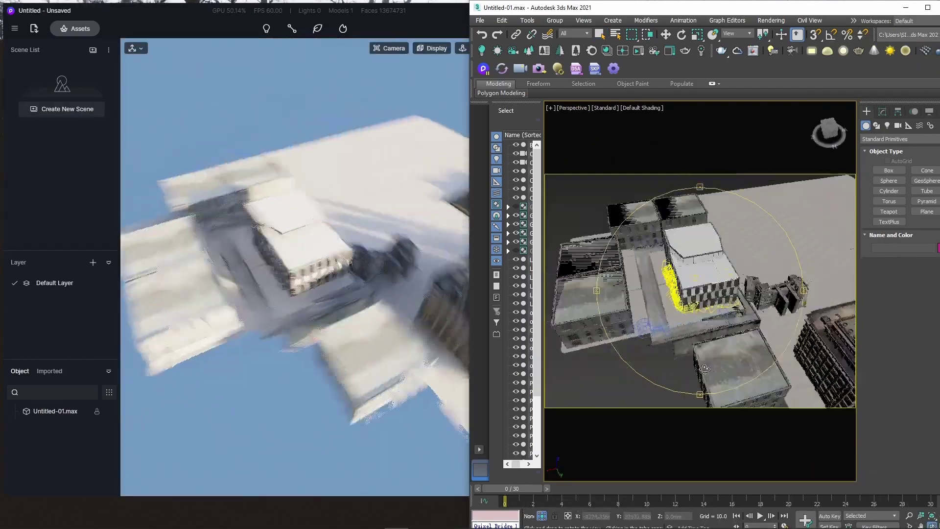
alt+middle_drag(720, 373, 705, 343)
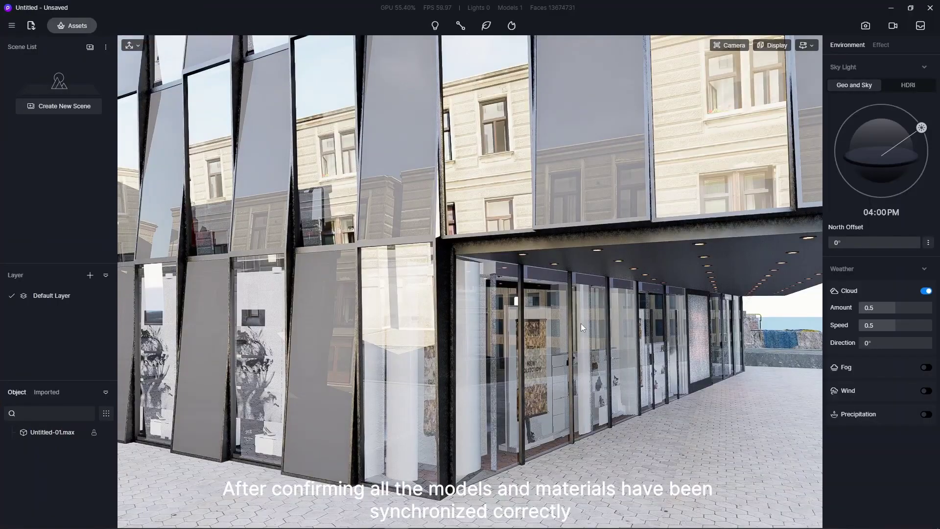
- Turn off auto exposure in D5's post-processing effects and check the shopfront's appearance
click(881, 44)
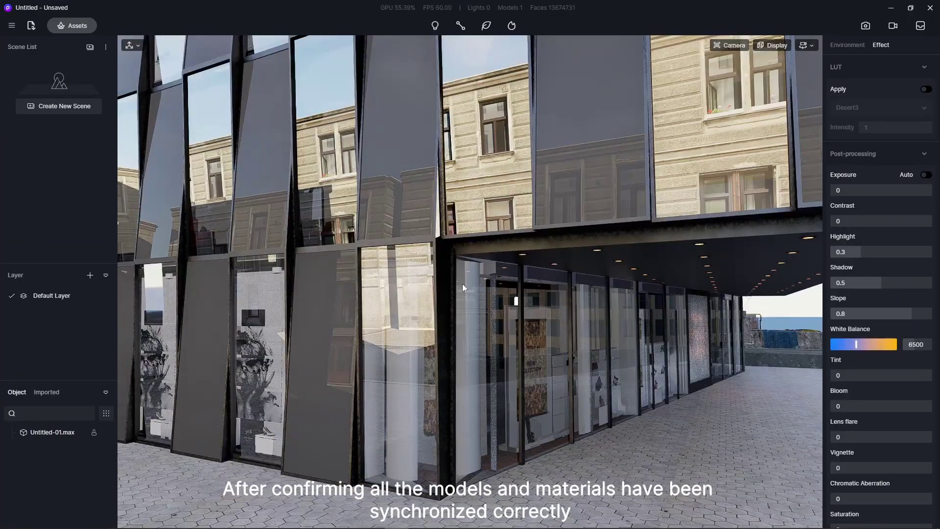
right_drag(408, 311, 469, 278)
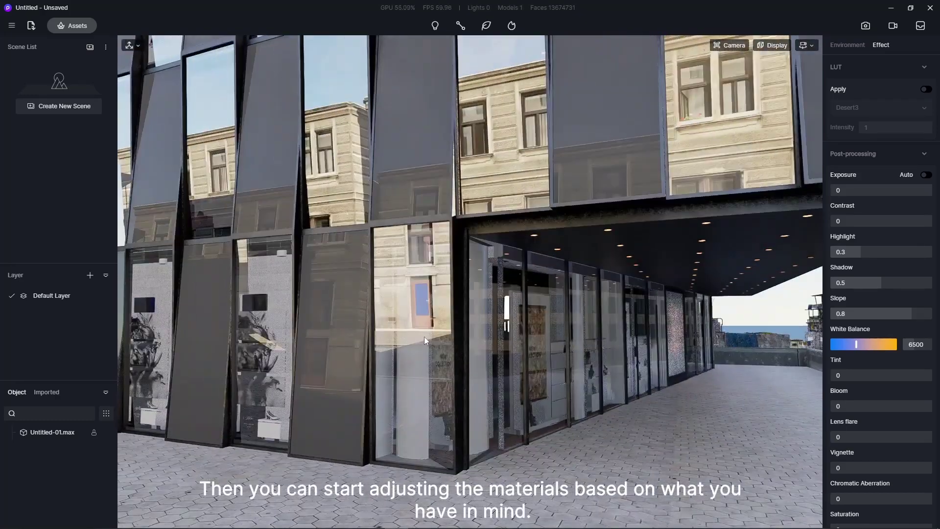
- Set the shopfront glass material's base color to a pale teal of RGB 196, 210, 210
click(425, 337)
click(855, 163)
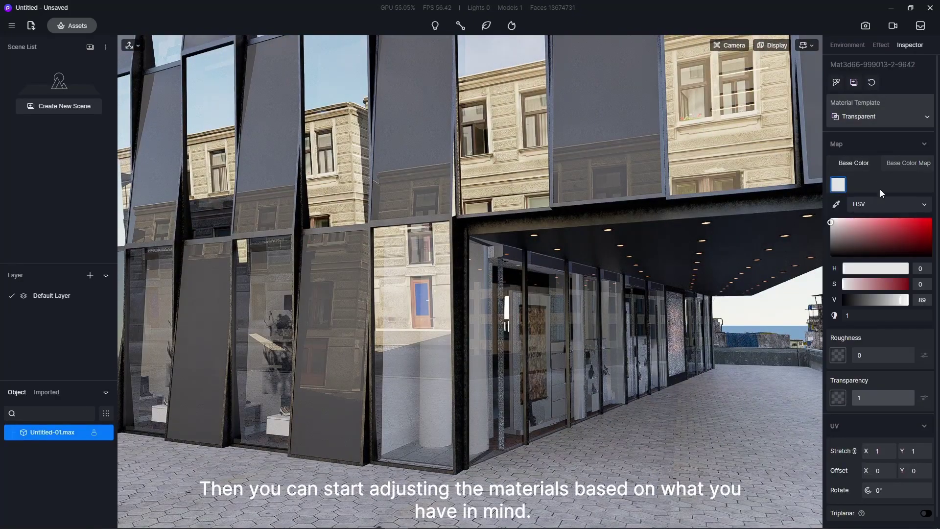
click(871, 224)
click(838, 227)
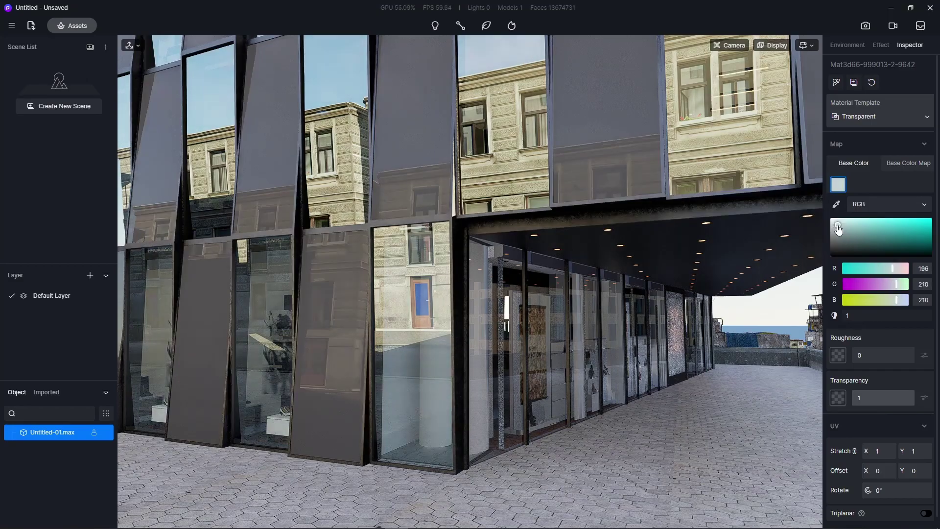
click(778, 311)
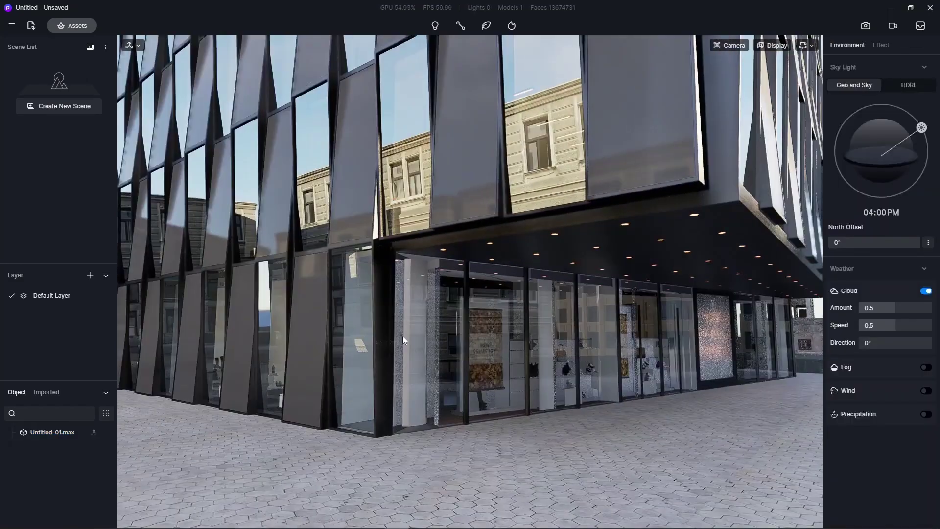
- Set the shopfront glass material's normal value to 0 and check the facade from the building corner
click(416, 337)
key(i)
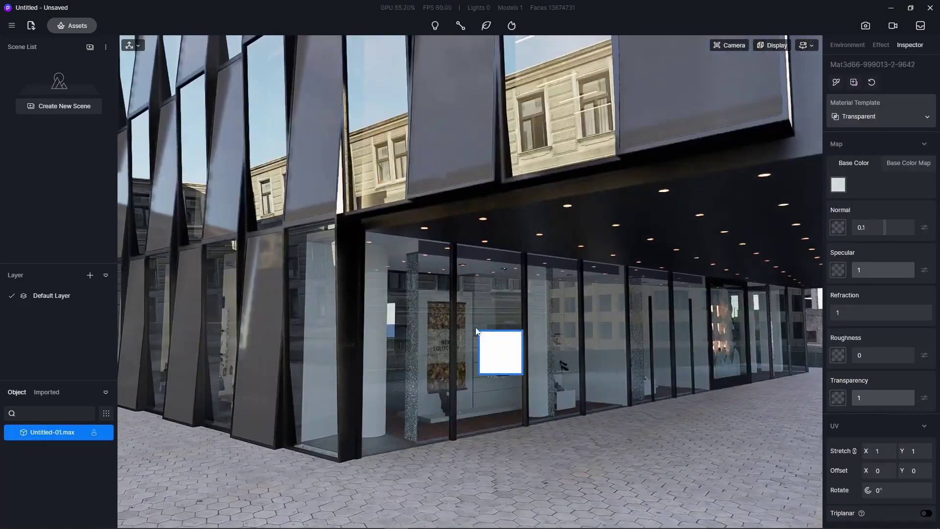
key(Escape)
click(486, 299)
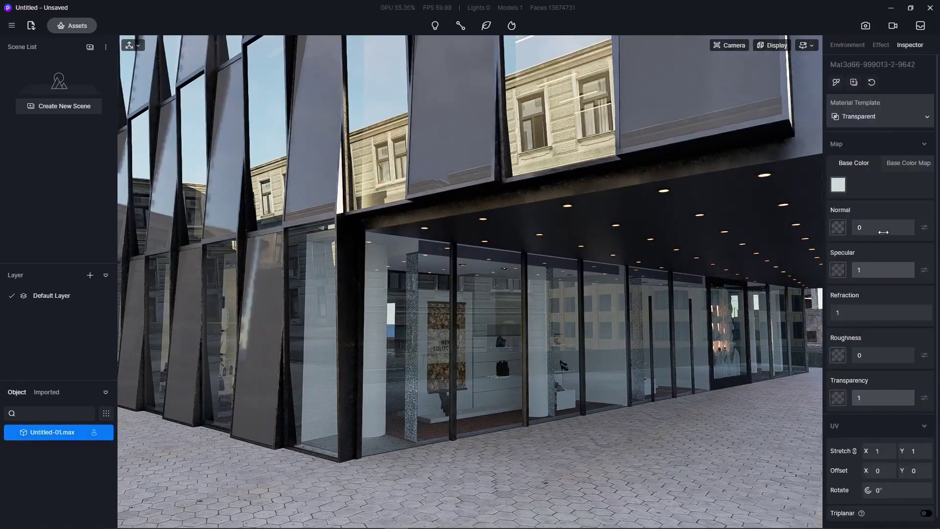
scroll(786, 236, down, 3)
right_drag(788, 234, 558, 249)
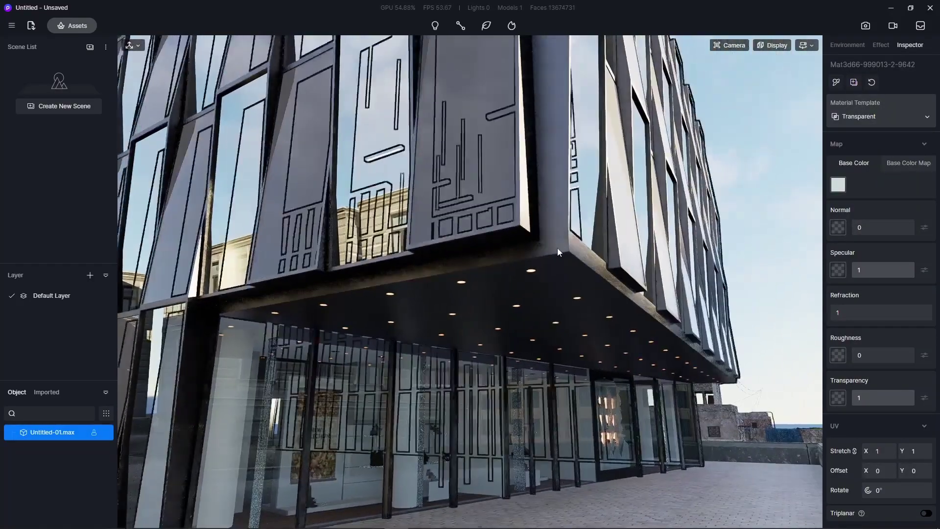
click(557, 248)
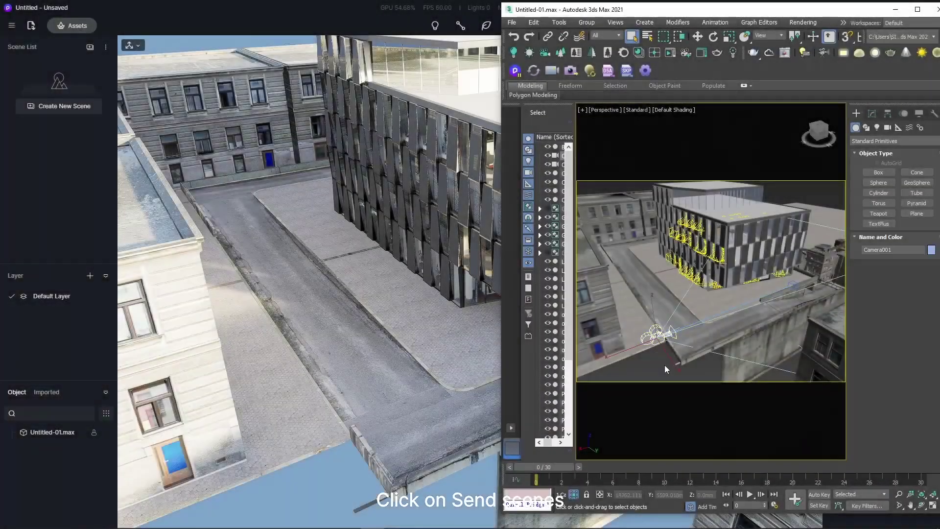
- Send the 3ds Max camera scenes to D5 Render and open the synced Camera001 scene
click(572, 71)
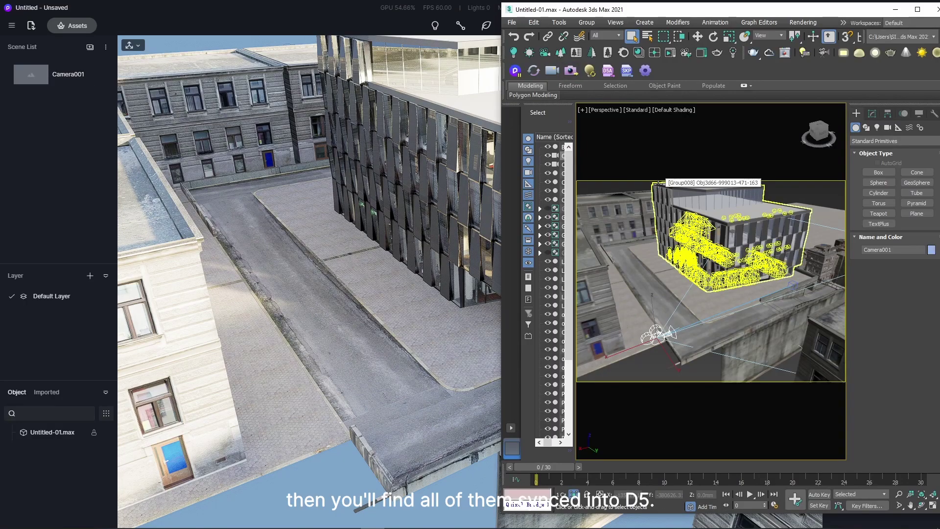
click(57, 77)
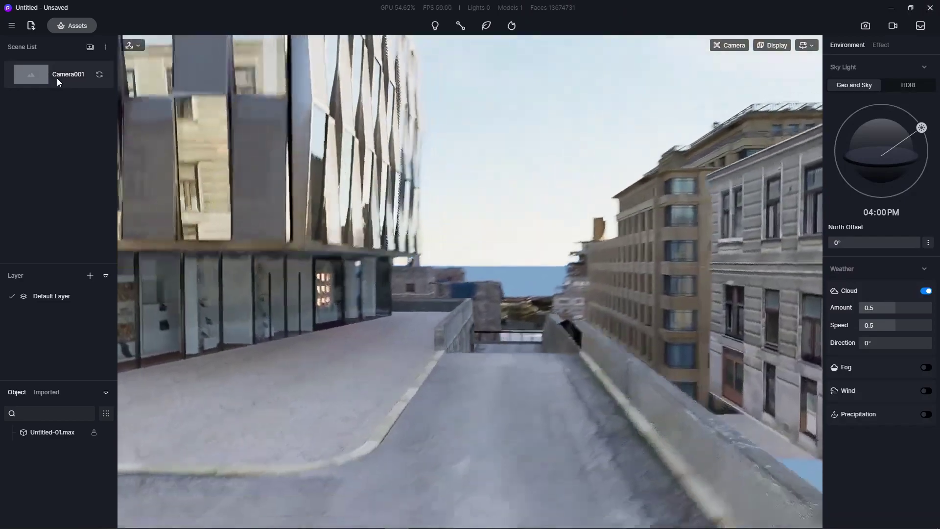
key(alt+Tab)
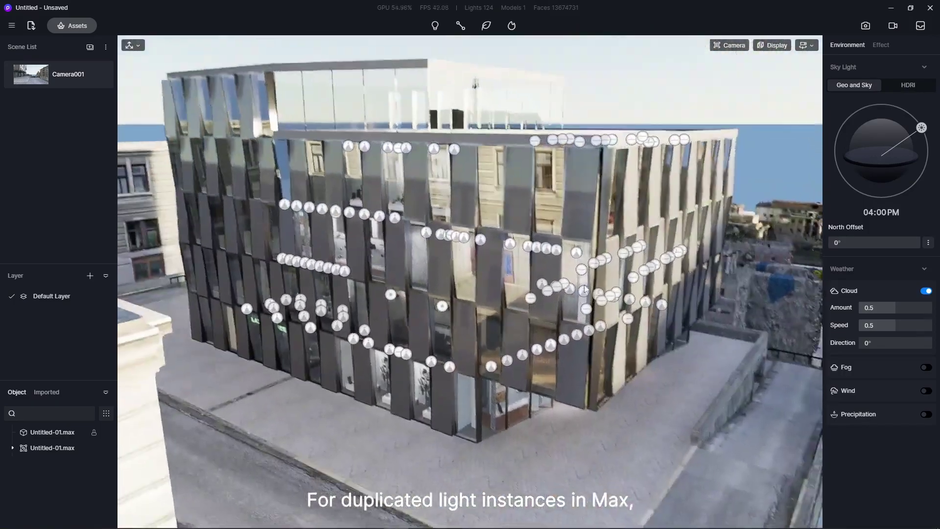
- Examine the light groups synced from 3ds Max, including AM178_024_100 and Am178_009_004, within the Untitled-01.max light group
click(579, 256)
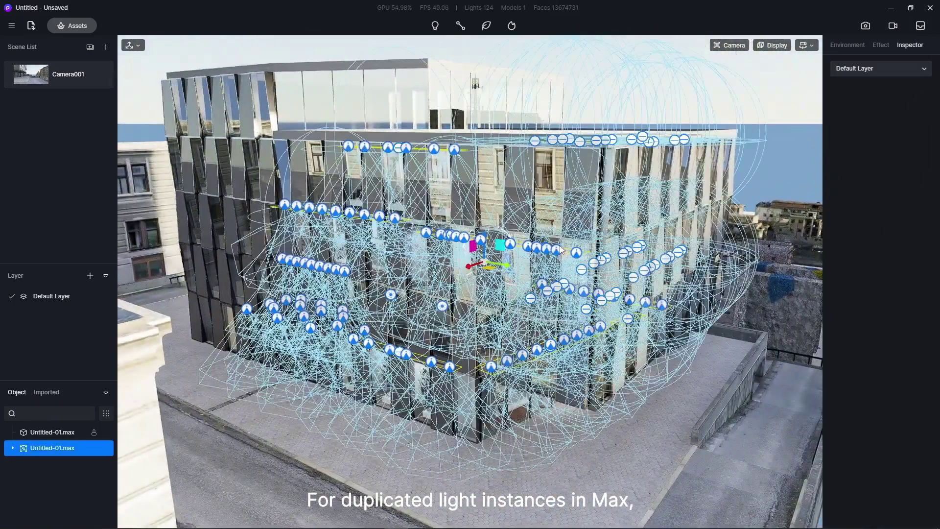
click(12, 448)
click(70, 479)
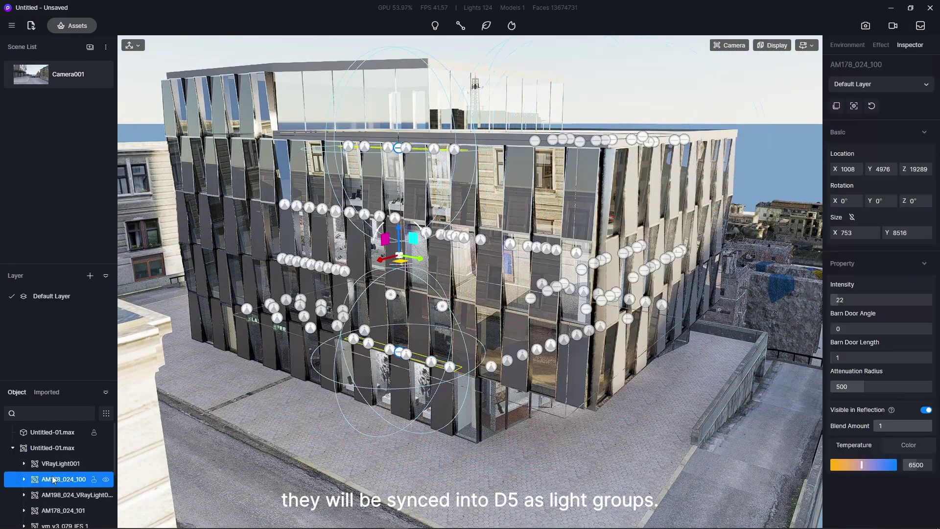
scroll(70, 483, down, 2)
click(70, 496)
click(64, 512)
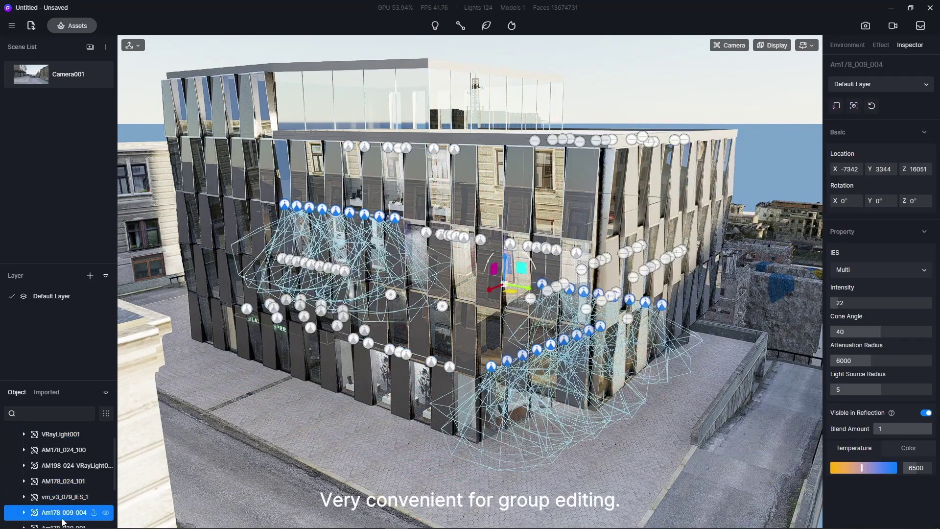
scroll(63, 510, down, 1)
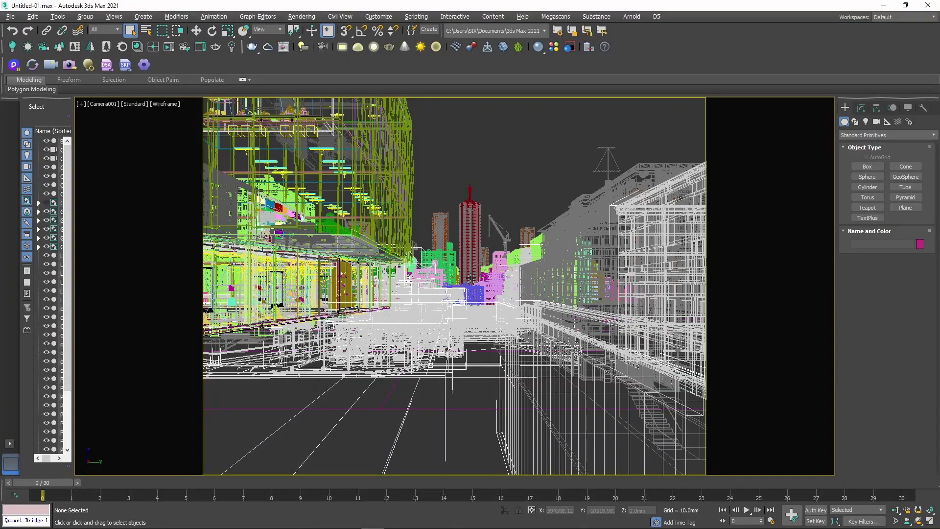
- In 3ds Max, select the background city group Group009 and export only the selection as the single file A.d5a
key(t)
scroll(481, 327, up, 5)
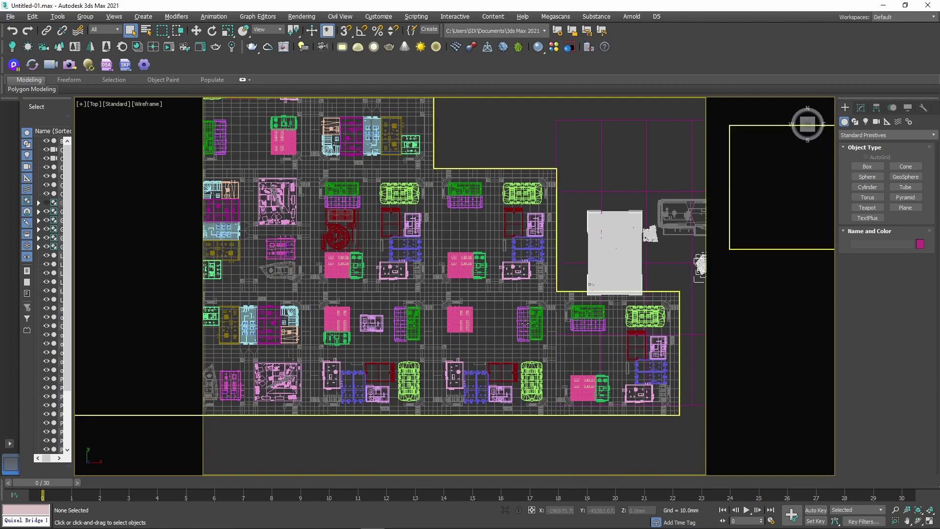
key(m)
mouse_move(647, 379)
middle_down()
mouse_move(646, 360)
mouse_move(654, 378)
middle_up()
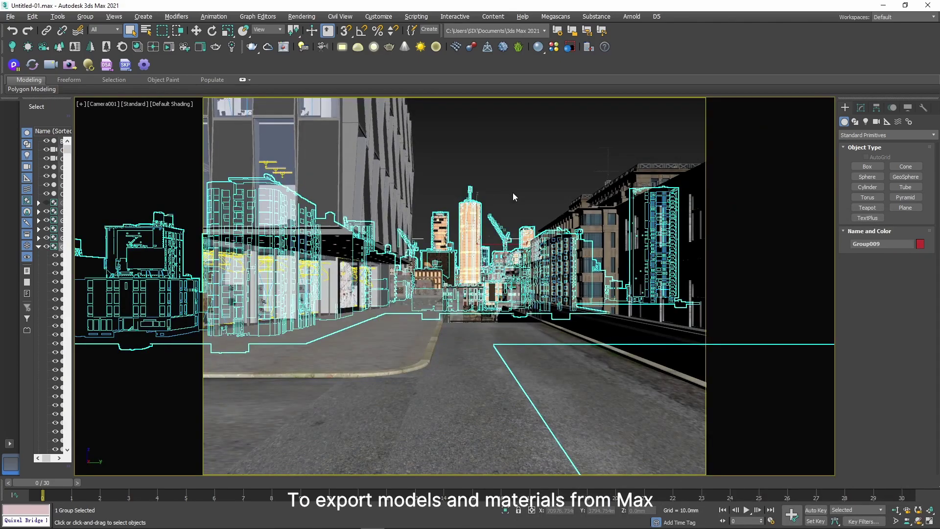
click(107, 66)
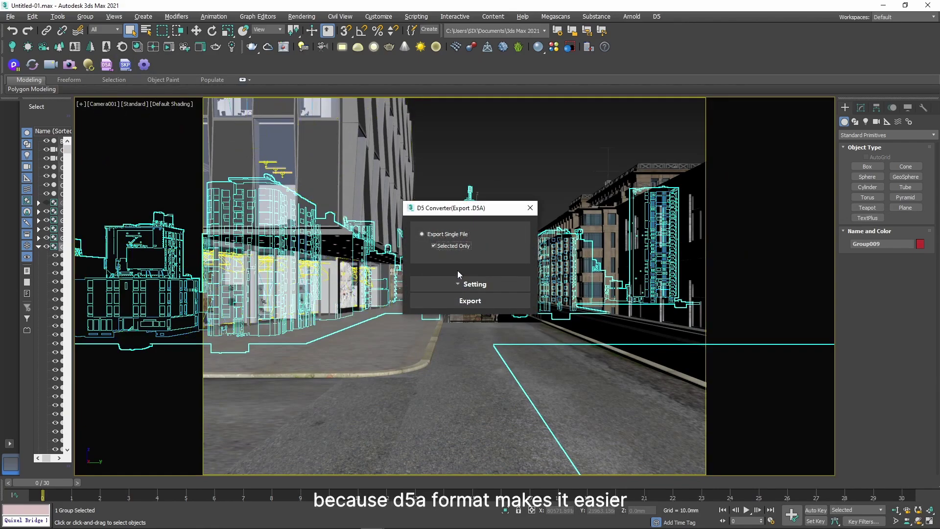
click(463, 305)
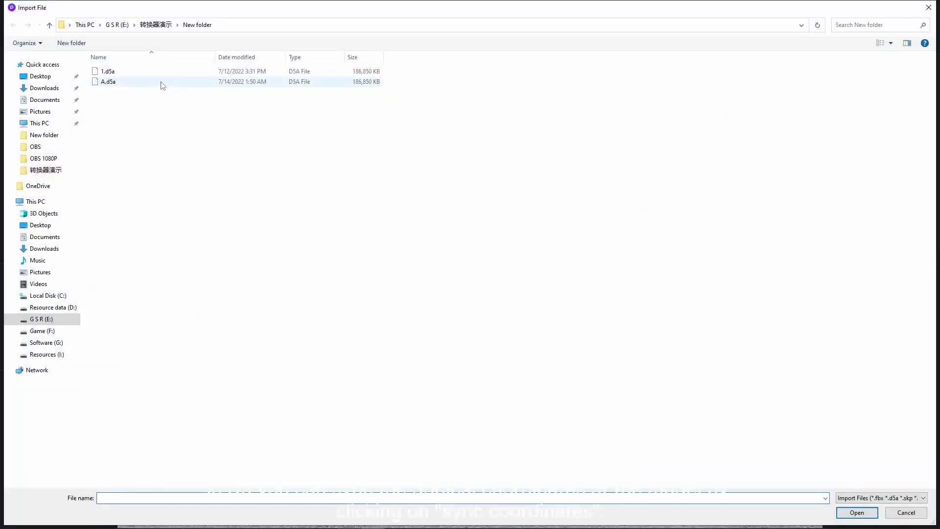
- Import A.d5a into D5 Render and place the city model at its original coordinates using sync coordinates
double_click(162, 84)
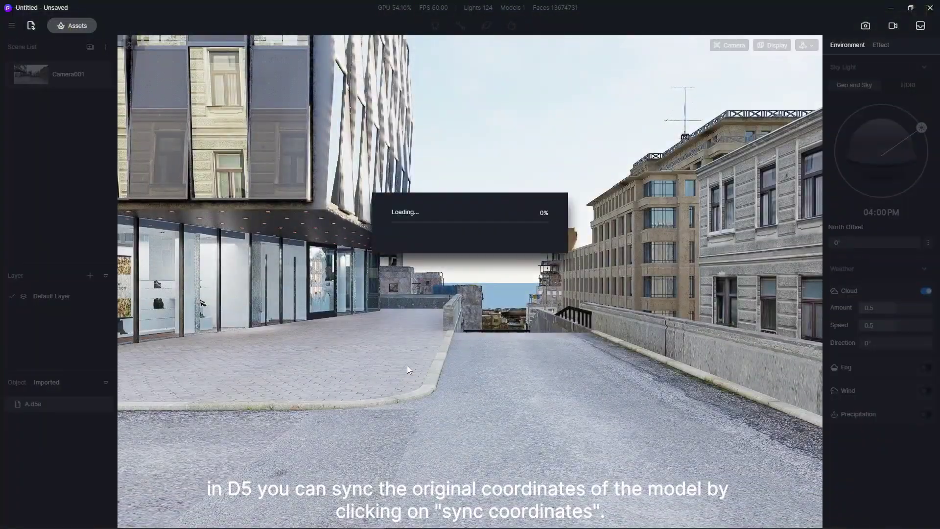
click(407, 366)
key(Escape)
click(791, 168)
click(906, 101)
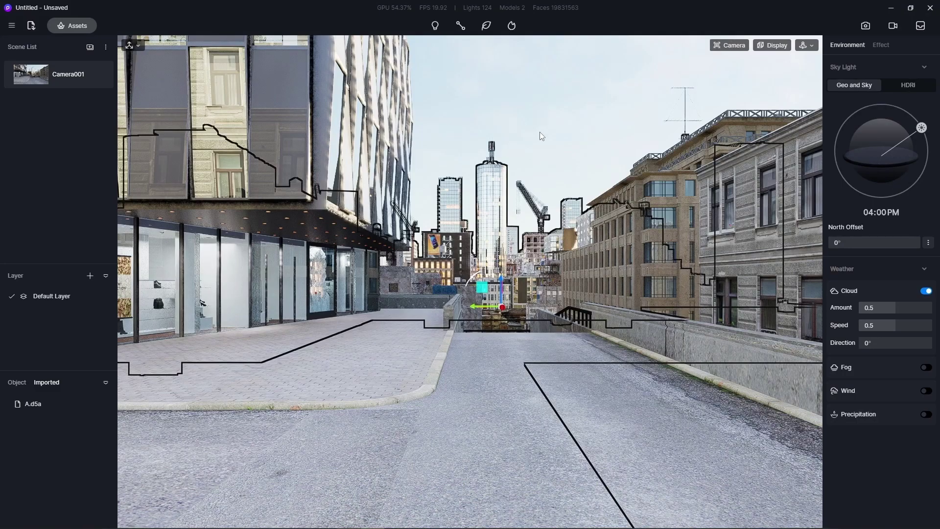
click(540, 132)
- Unlock the Untitled-01.max model, select it together with A.d5a, and align them by their original modeling coordinates
click(18, 383)
click(93, 423)
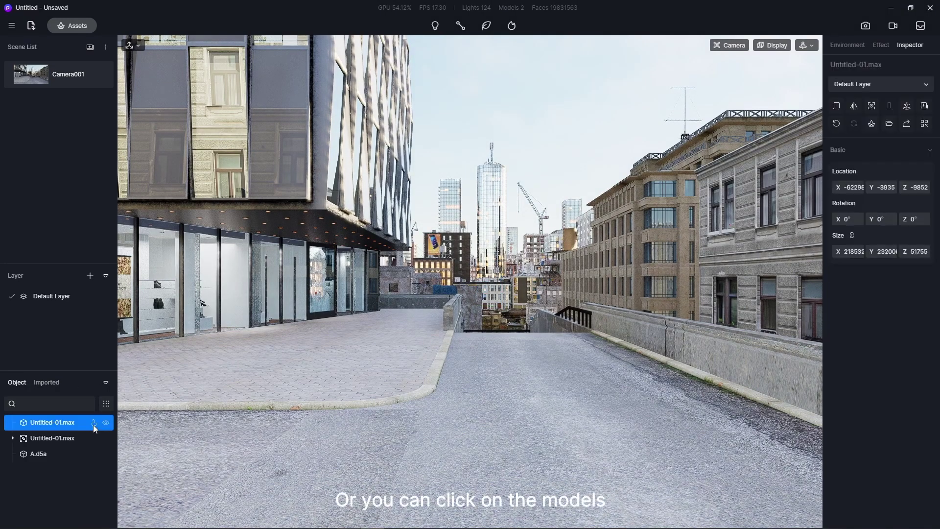
click(358, 387)
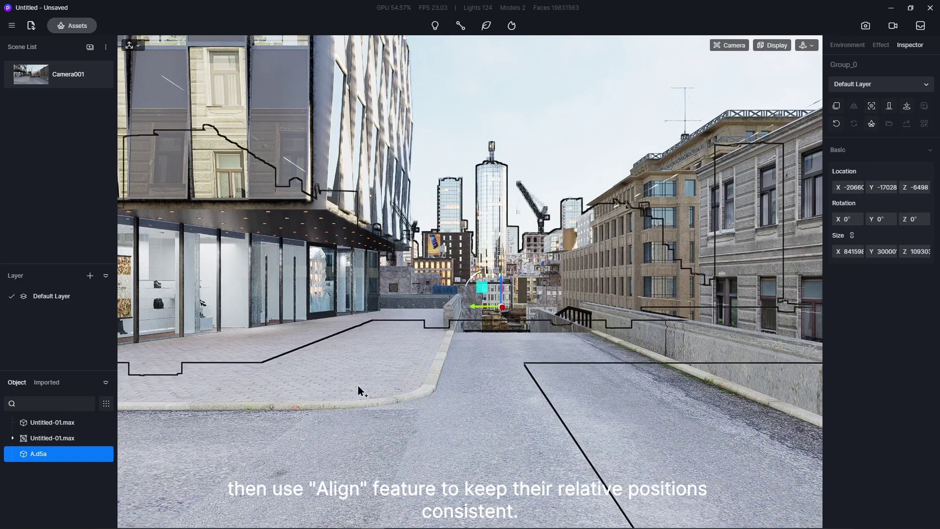
ctrl+click(643, 199)
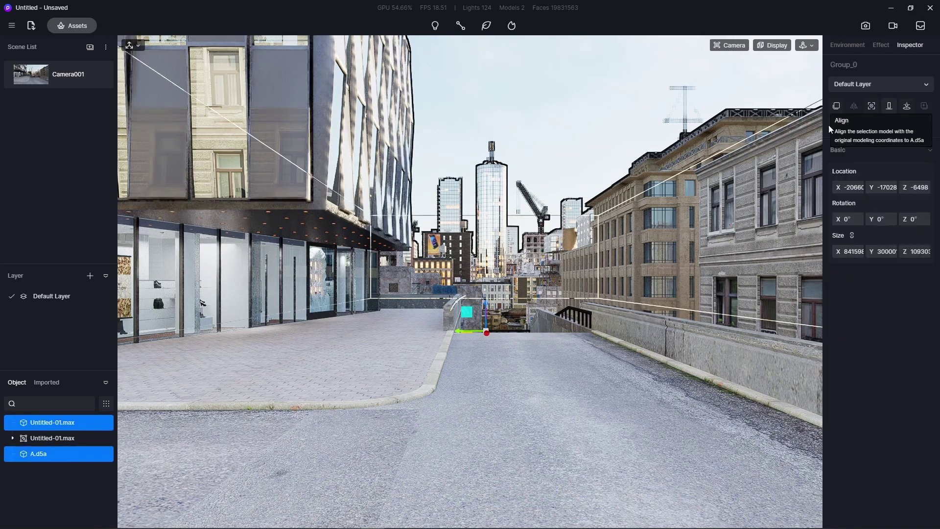
click(586, 149)
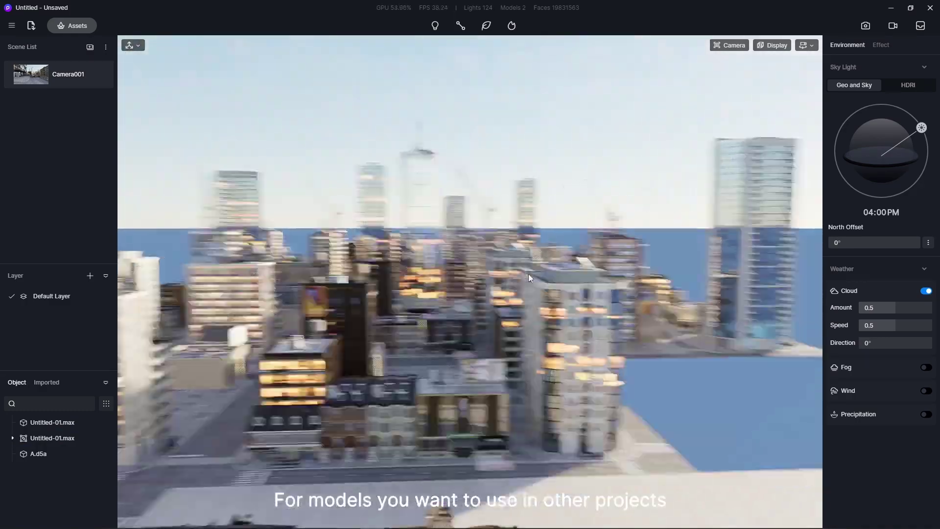
- Set the round glass tower's transparent material to refraction 1, normal 0 and a grayish base color of RGB 181, 187, 187
click(528, 274)
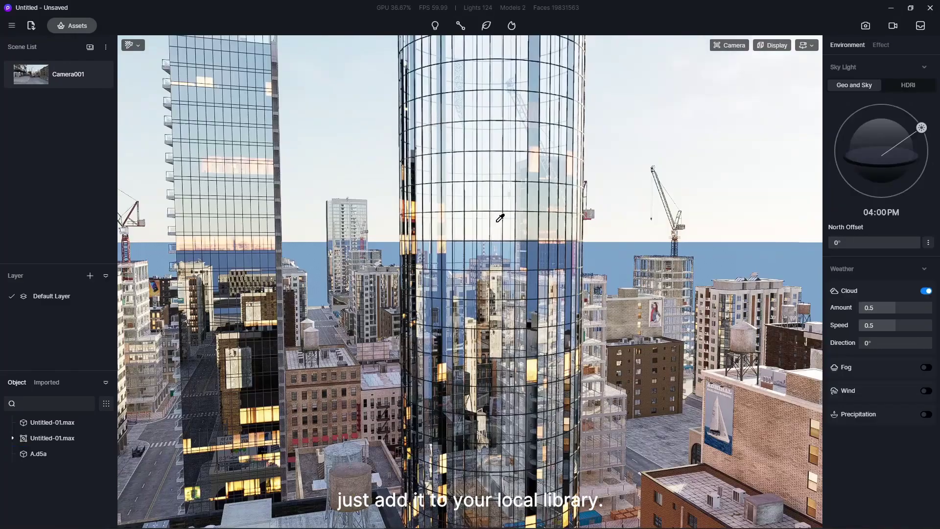
click(625, 240)
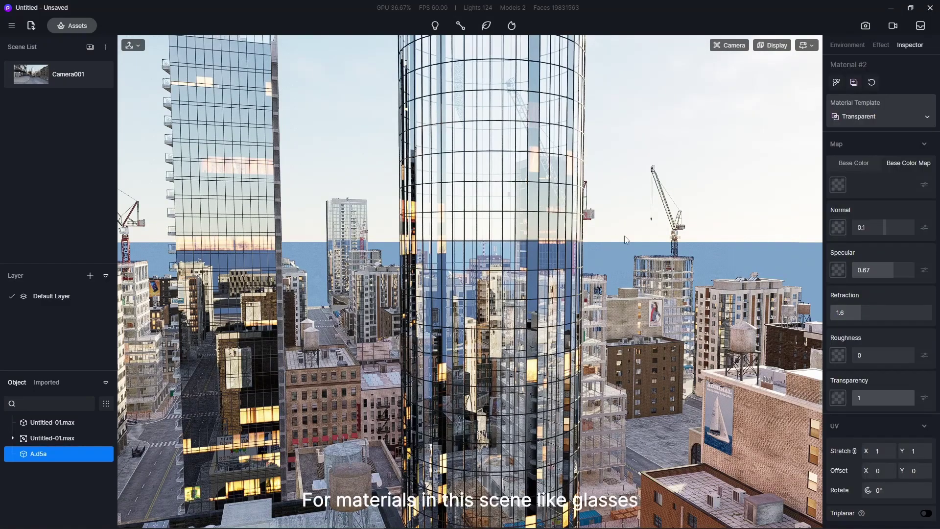
drag(852, 315, 832, 316)
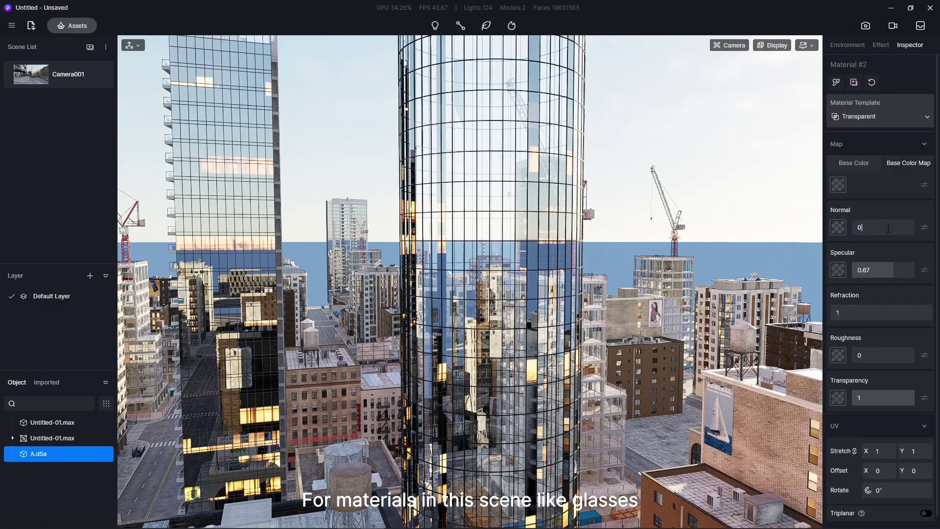
click(839, 185)
drag(848, 219, 838, 230)
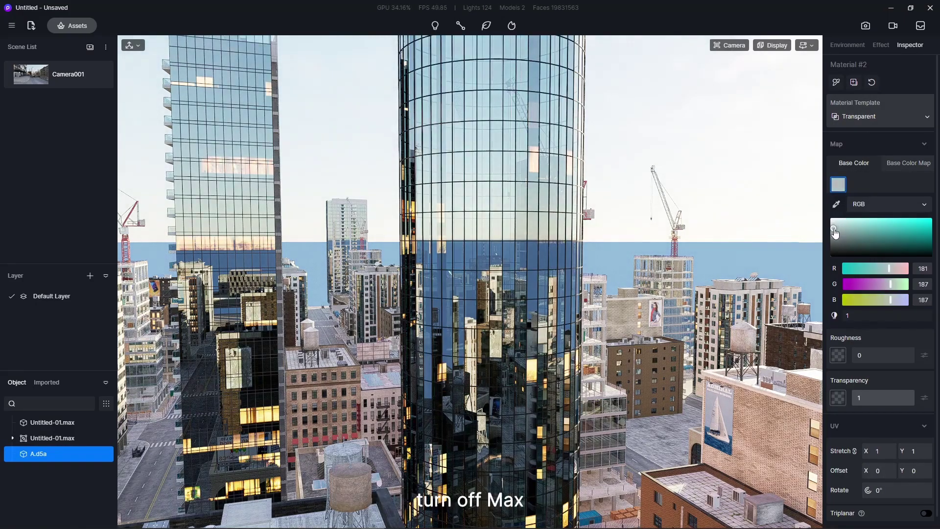
- Hide the light source icons in the scene and check that auto exposure is off in post-processing
click(45, 76)
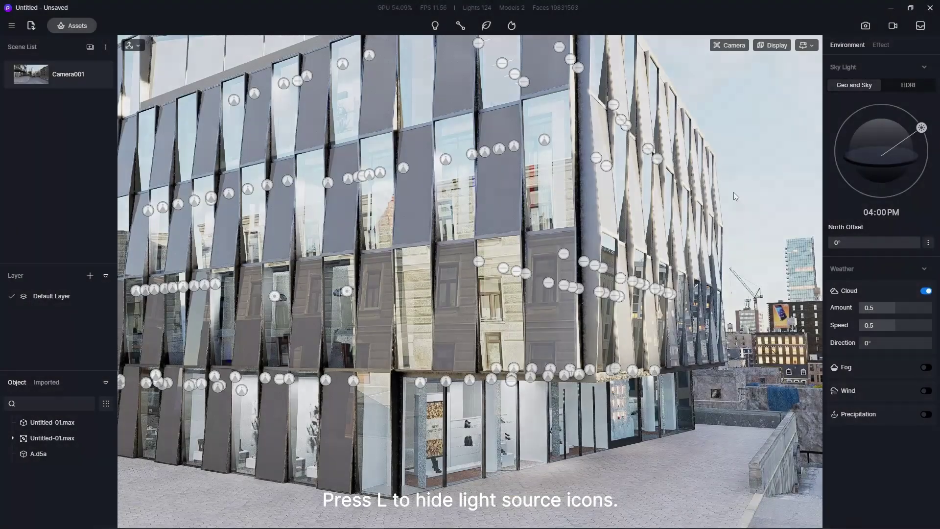
key(l)
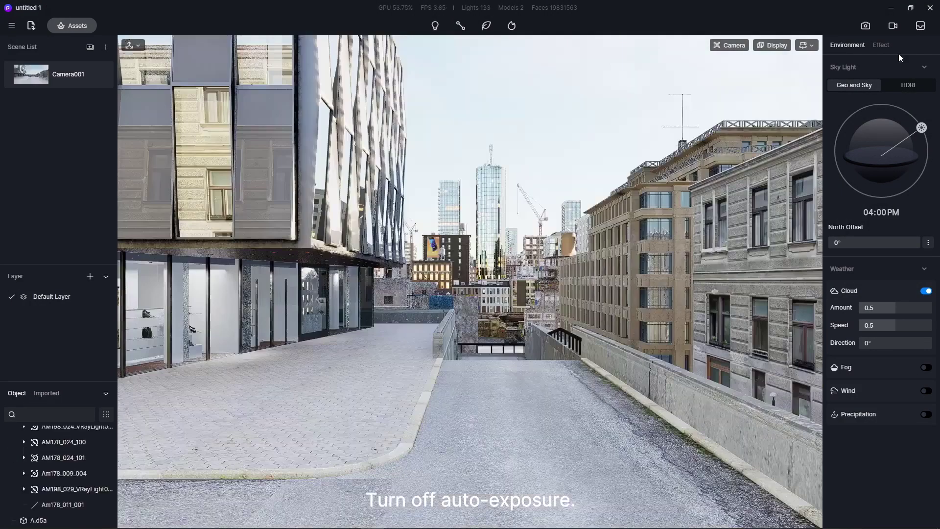
click(881, 45)
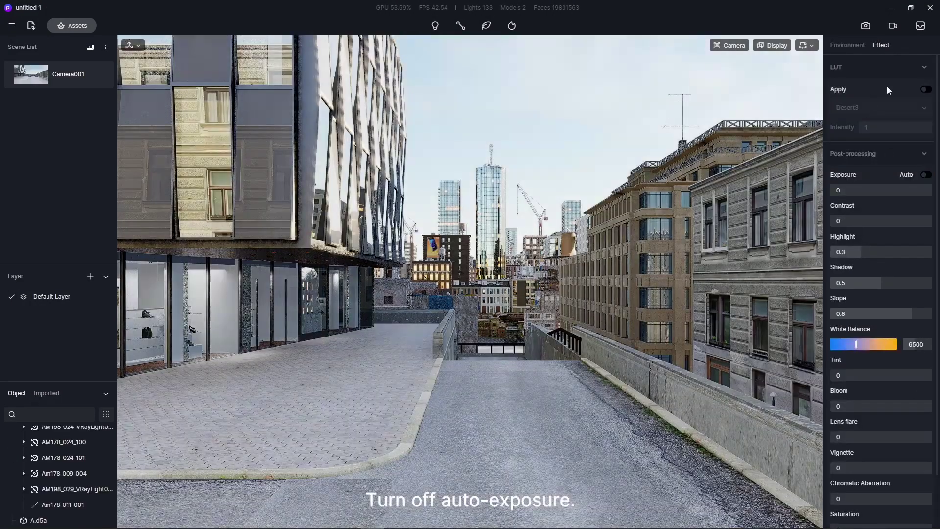
- Switch the sky light to the Early Morning HDRI and set its light intensity to 0.09
click(850, 45)
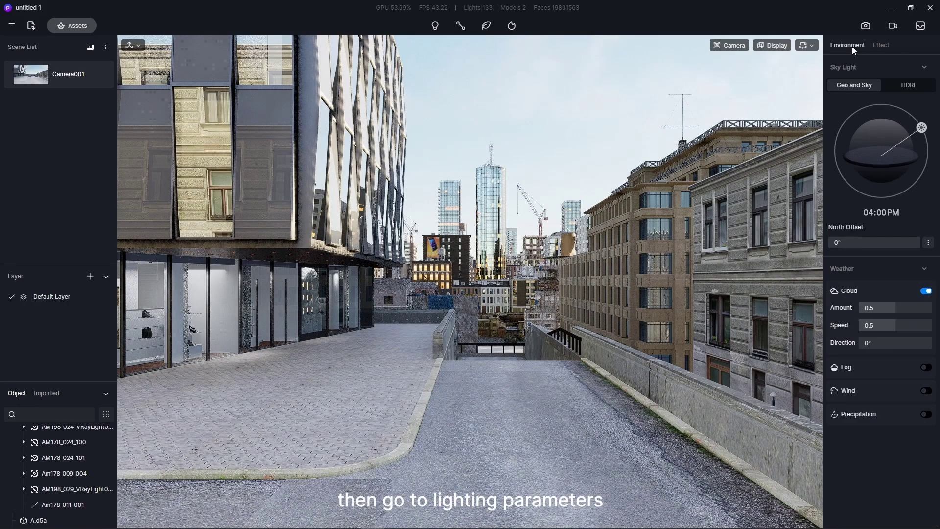
click(911, 83)
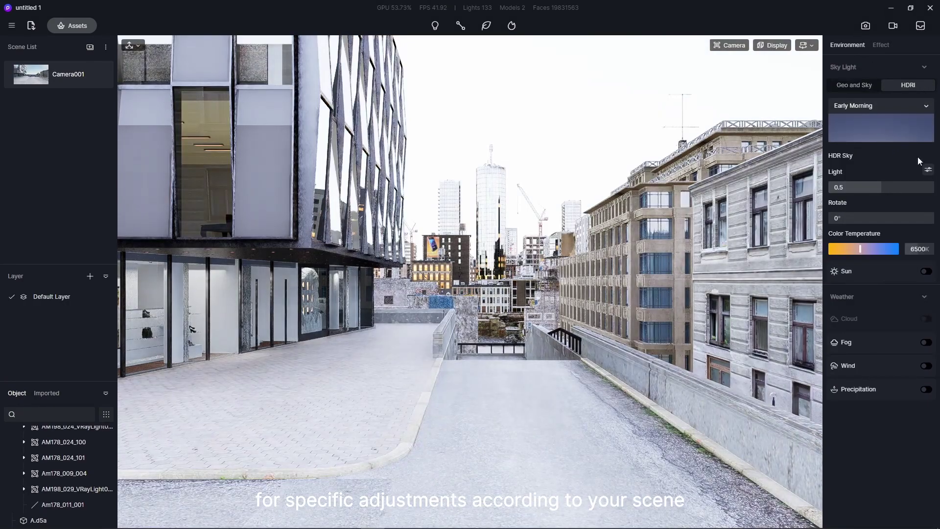
drag(886, 188, 837, 189)
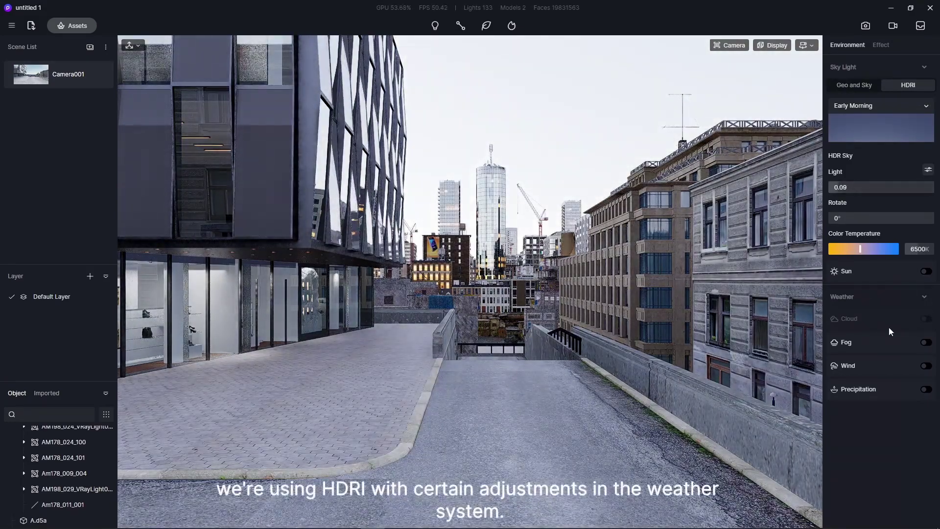
- Enable fog with an amount of 1.89 and adjust its pale color slightly
click(927, 343)
drag(854, 361, 880, 361)
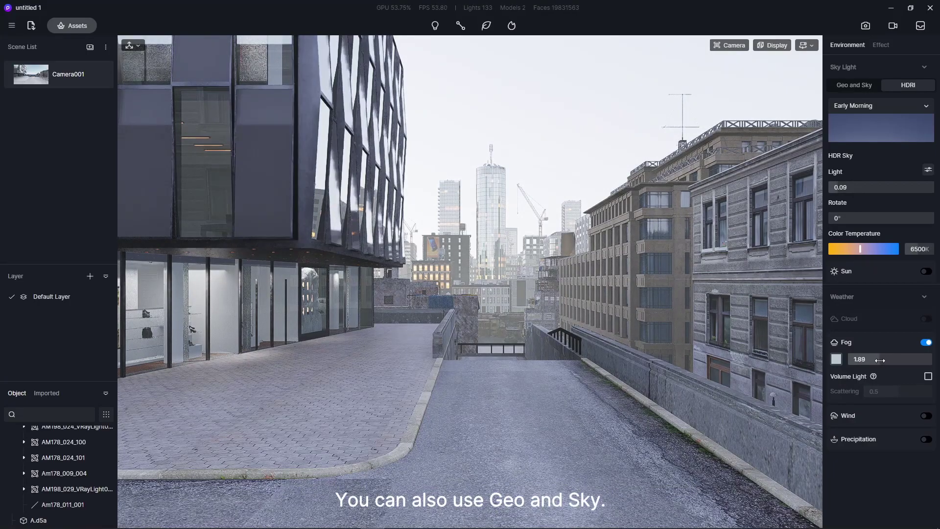
click(836, 359)
drag(841, 401, 847, 405)
click(912, 429)
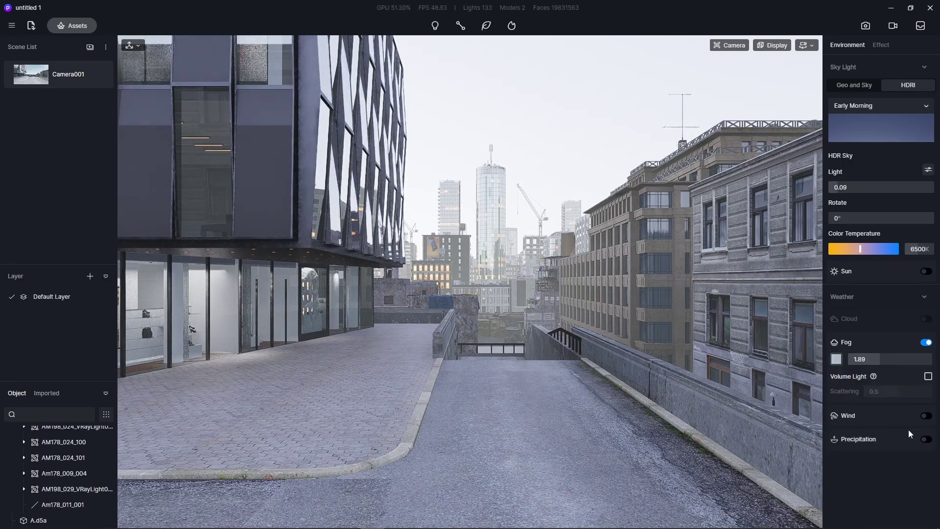
- Enable precipitation and set its ponding to 0.25 for scattered puddles on the road and pavement
click(925, 438)
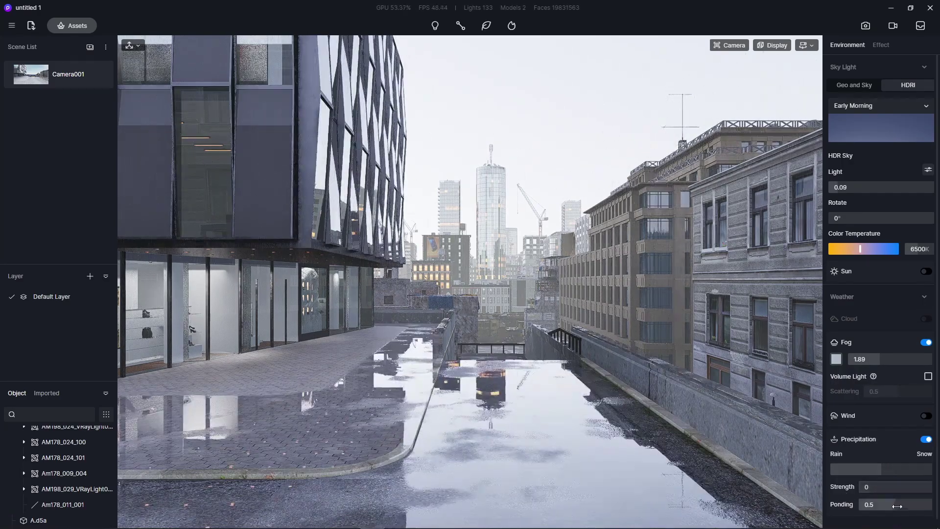
drag(897, 506, 877, 506)
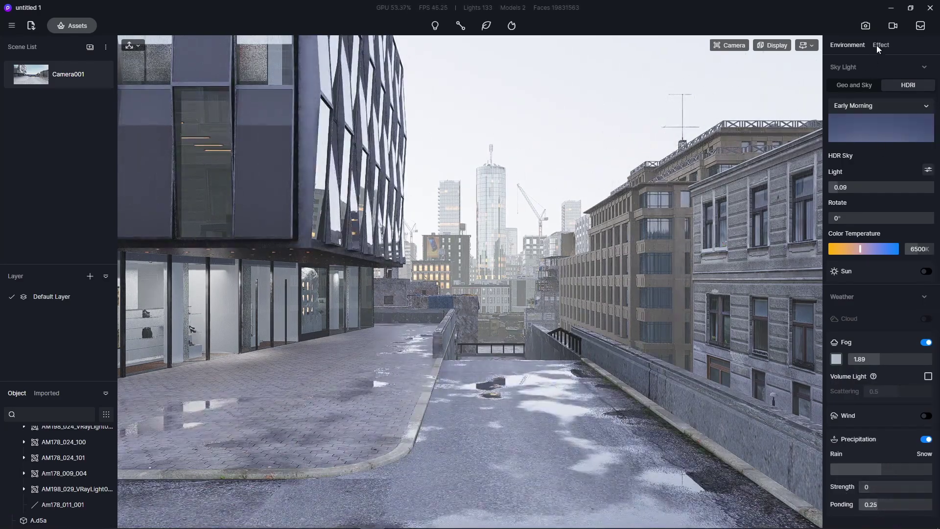
- Apply the Modern Dystopian Action LUT to the scene and set its intensity to 0.27
click(880, 45)
click(926, 89)
click(881, 107)
click(907, 131)
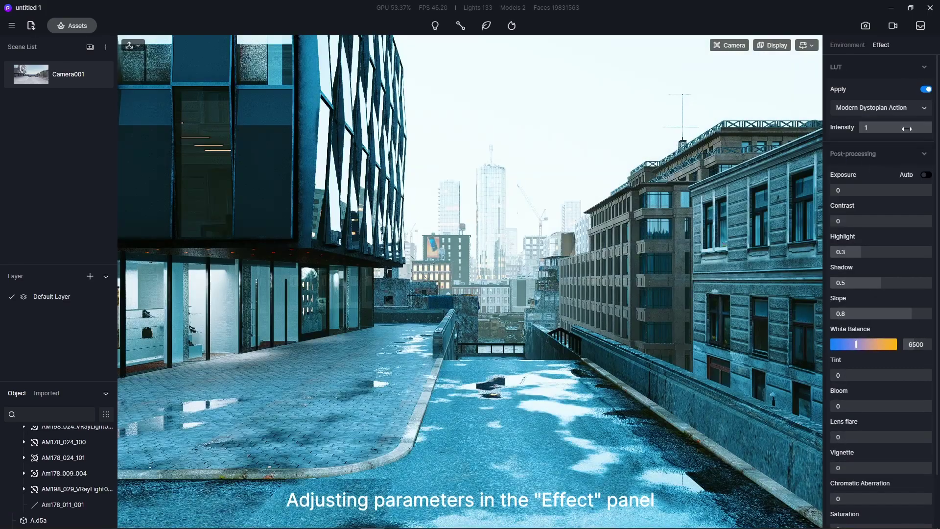
text(0.27)
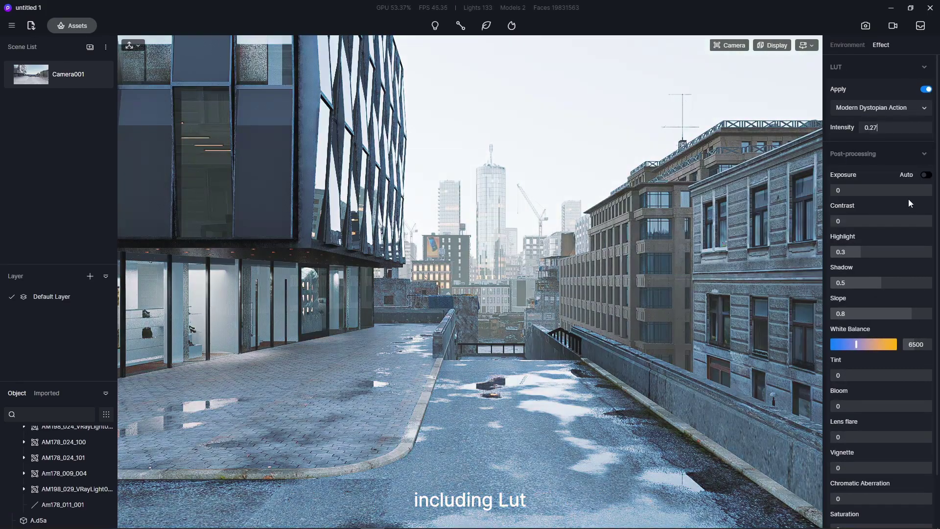
- Set the post-processing exposure to -0.18 and increase the vignette
drag(901, 186, 871, 191)
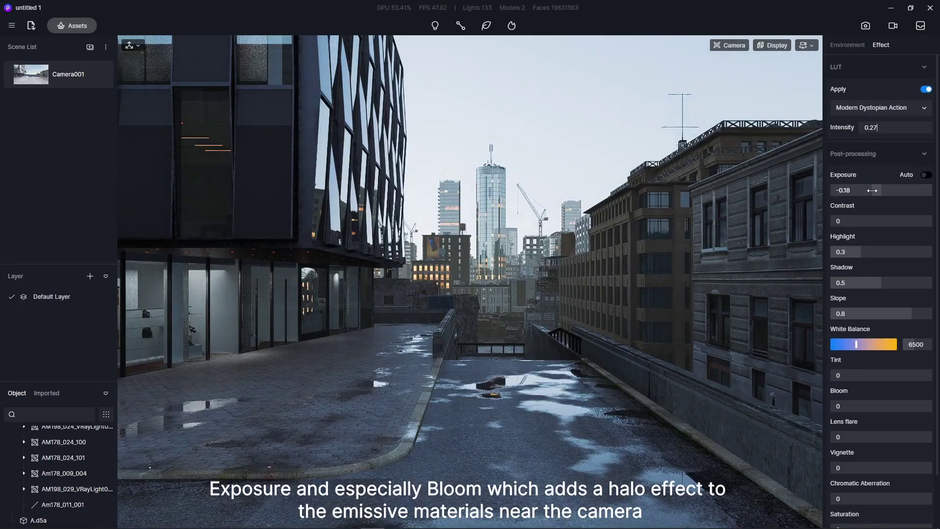
scroll(886, 300, down, 1)
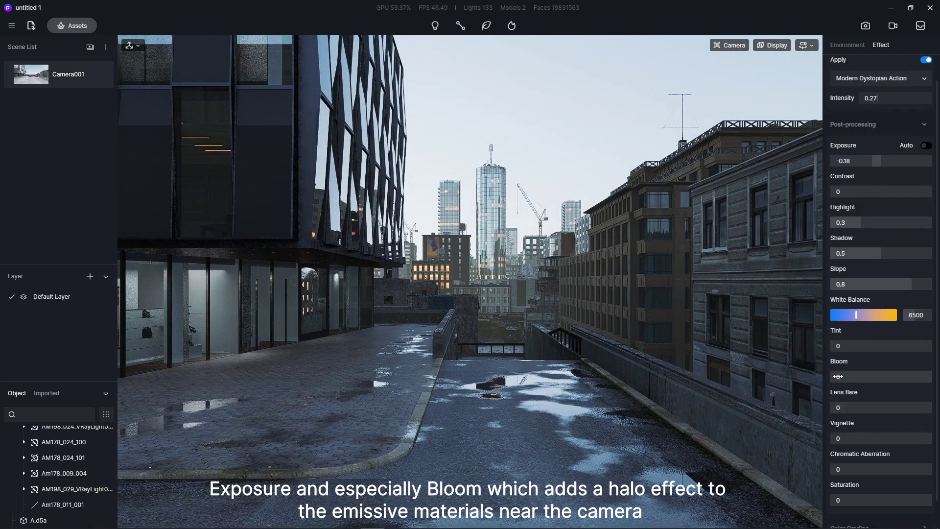
drag(846, 441, 881, 441)
click(848, 45)
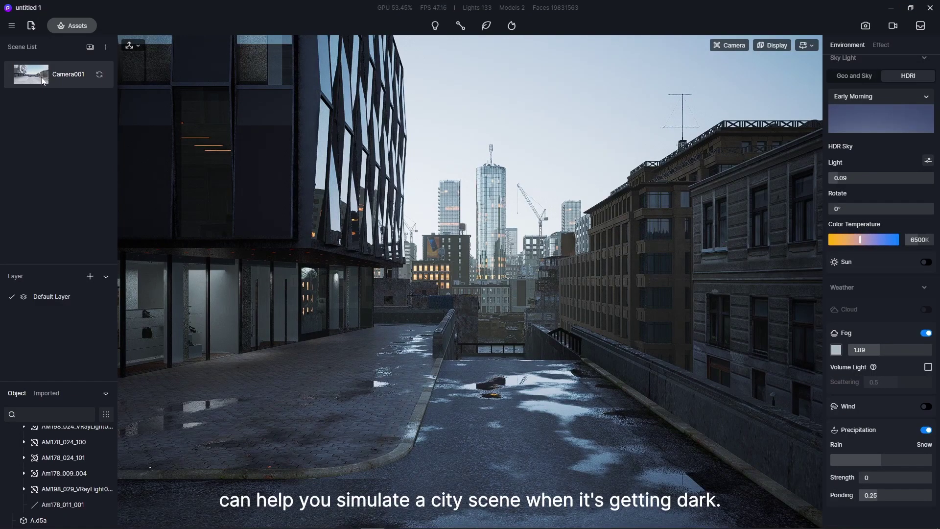
- Locate the VRayLight001 lights, then raise the intensity of the Am178_011_001 strip light in the shop window
right_drag(460, 293, 519, 290)
scroll(67, 451, up, 3)
double_click(61, 437)
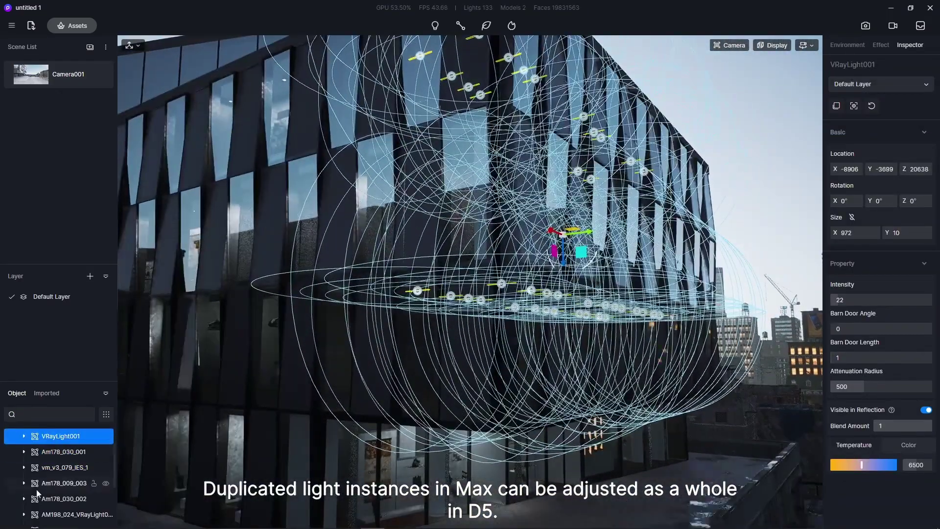
scroll(63, 470, down, 3)
double_click(63, 504)
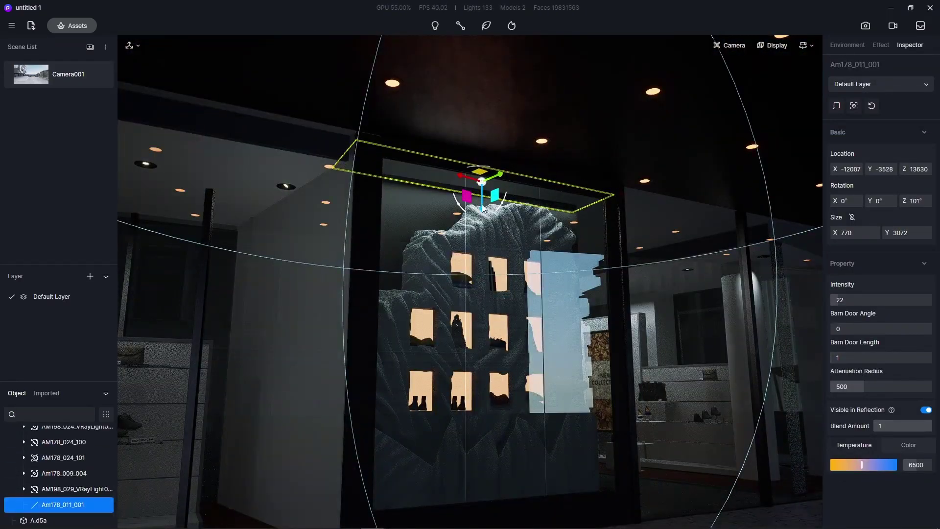
drag(867, 297, 884, 298)
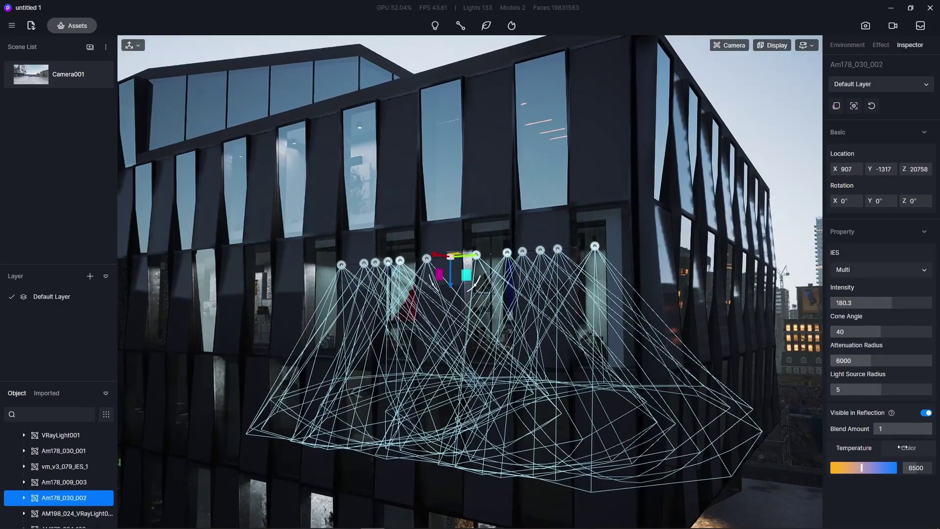
- Adjust the color temperature of the Am178_030_002 lights and the intensity of the Am178_009_004 and vm_v3_079_IES_1 lights
drag(855, 467, 850, 467)
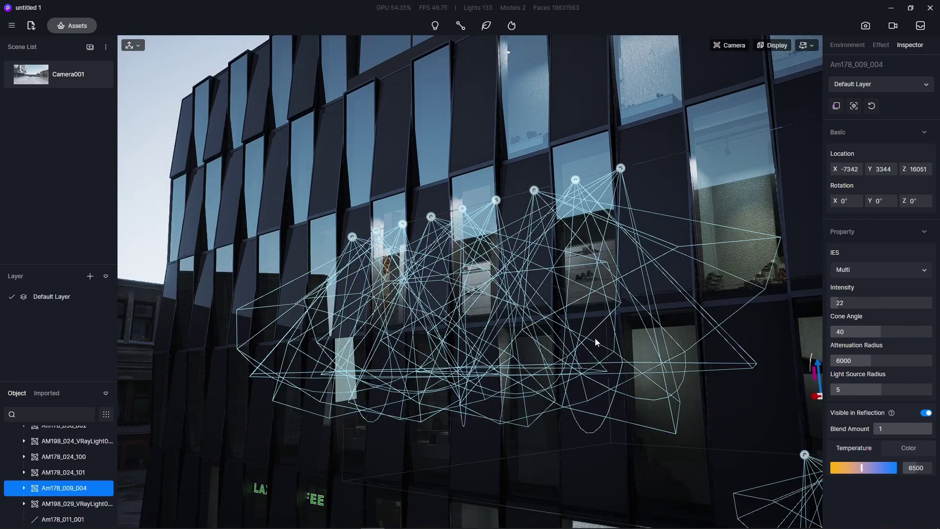
drag(839, 302, 847, 303)
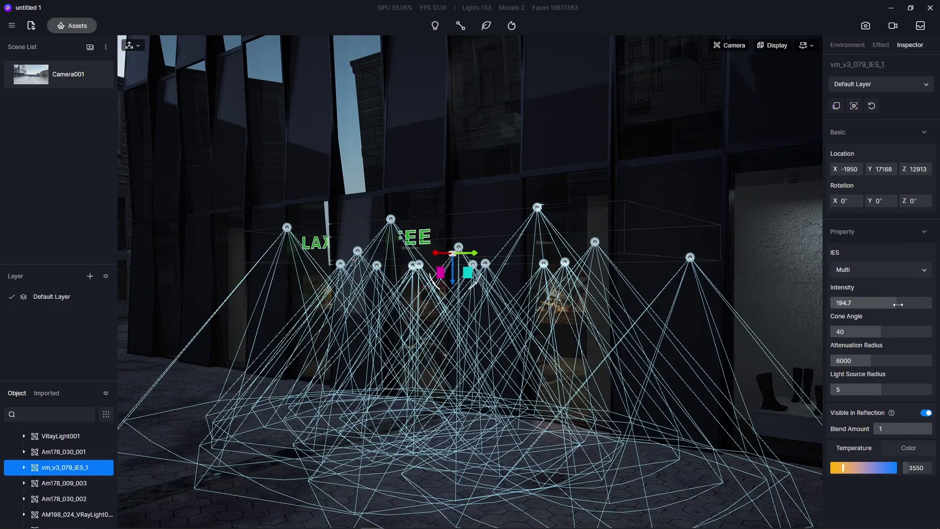
drag(898, 305, 894, 305)
- Brighten the base color of the café ceiling material vm_v3_079_wall_gray2 around the downlights
scroll(511, 295, up, 8)
right_drag(511, 295, 522, 294)
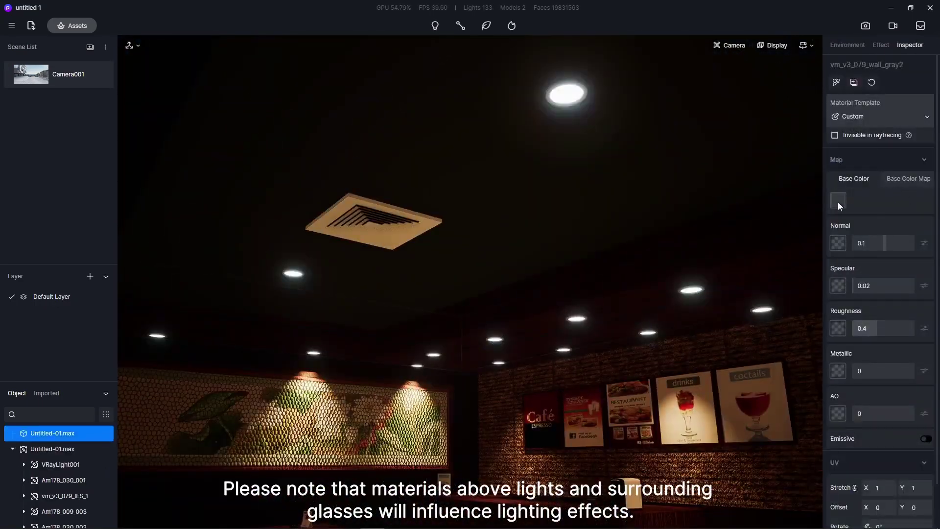
click(839, 200)
drag(842, 245, 823, 245)
key(Escape)
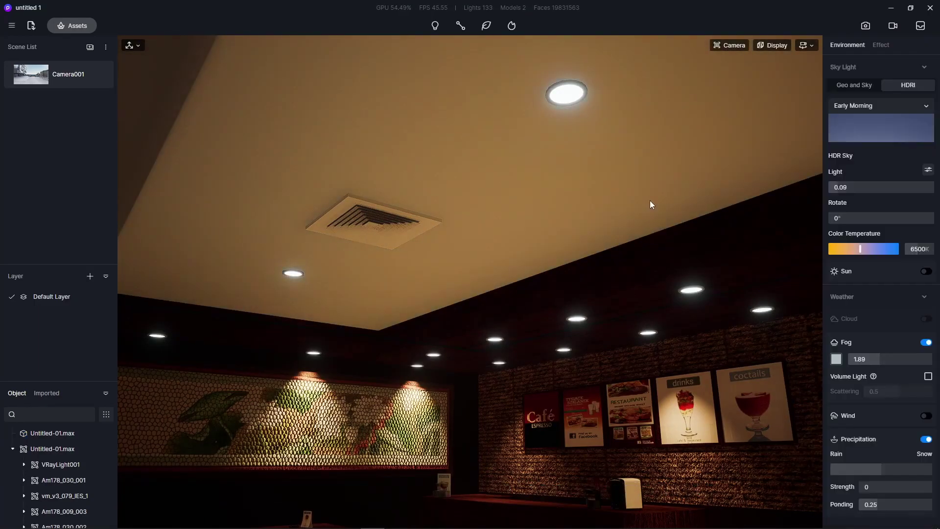
- Pick a storefront facade material outside the café and open its base color
scroll(650, 200, down, 10)
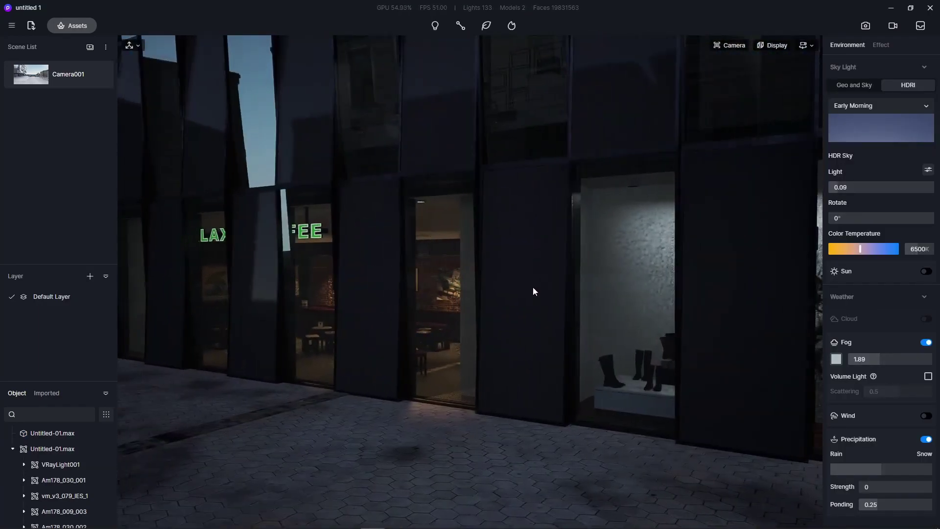
click(789, 268)
click(839, 184)
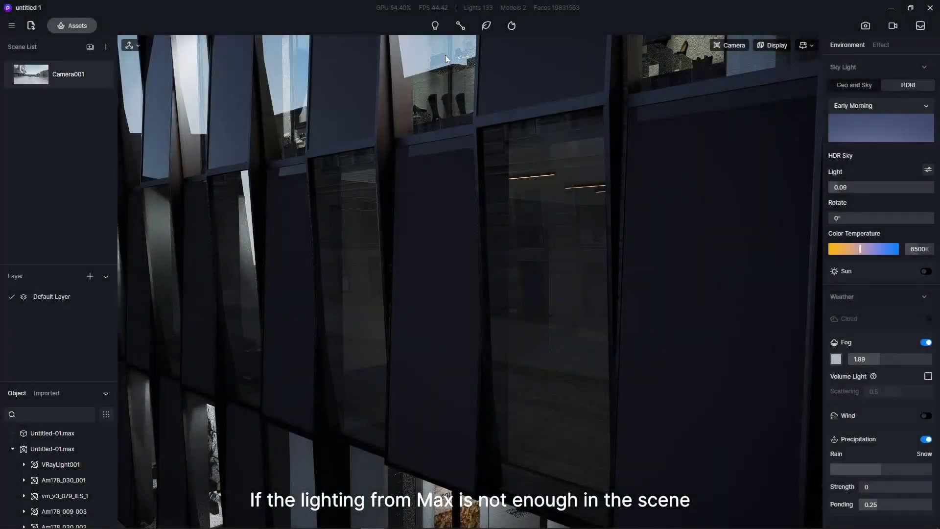
- Place a rect light inside the dark upper-floor room and increase its X size
mouse_move(474, 27)
click(469, 93)
click(390, 286)
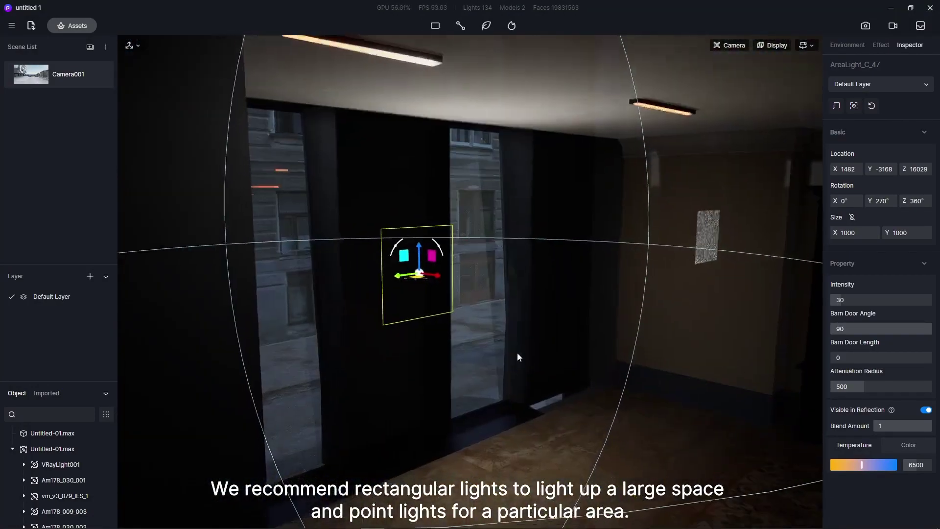
drag(855, 236, 923, 235)
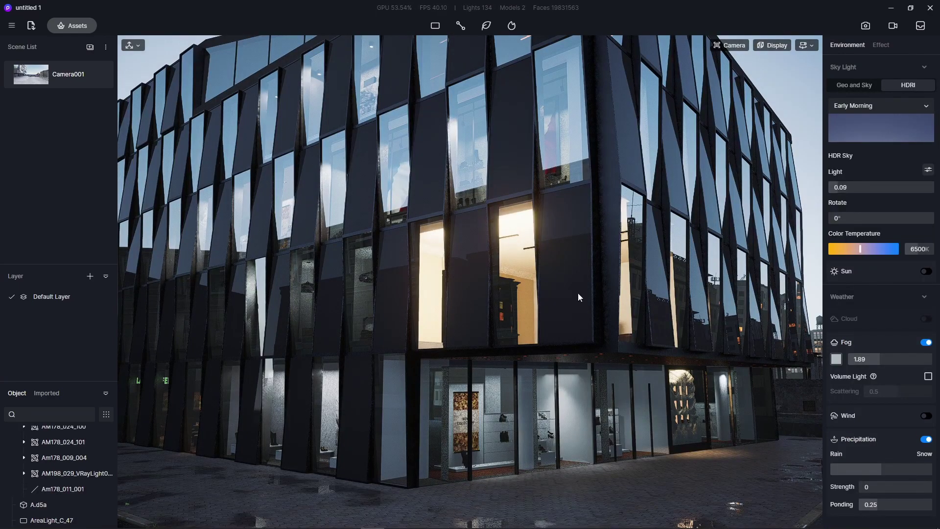
- Position a point light inside the ground-floor café with intensity 282.7, attenuation radius 10000 and temperature 3500
click(483, 273)
click(770, 87)
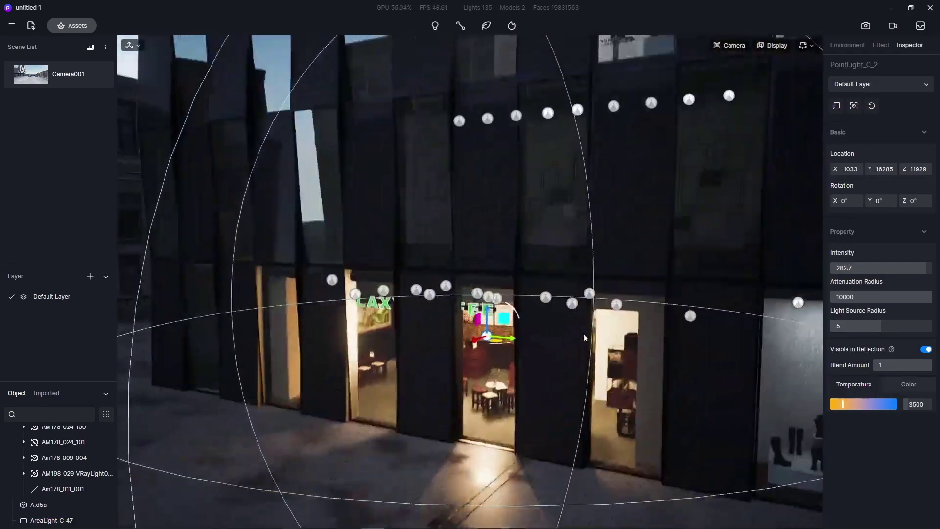
right_drag(584, 334, 486, 332)
drag(472, 327, 440, 326)
right_drag(303, 275, 369, 273)
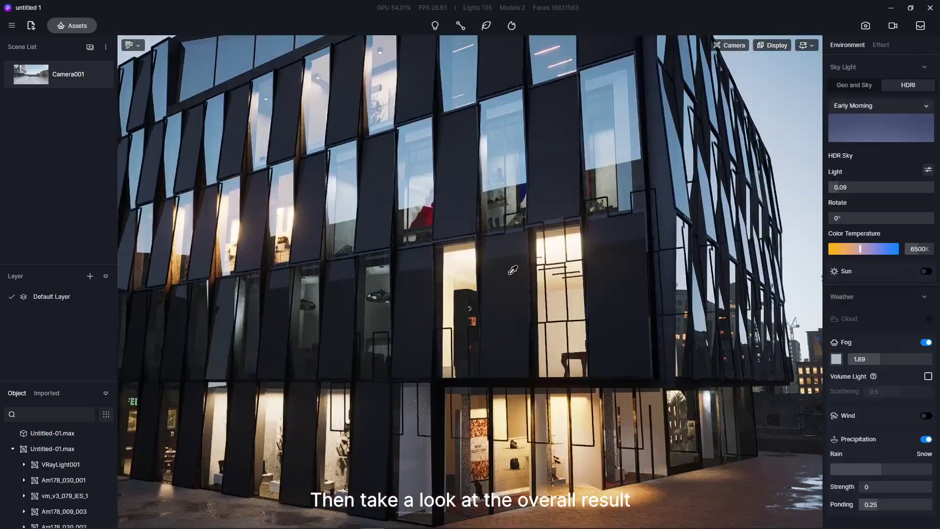
- Lighten the base color of the dark facade panels to a neutral grey with a V value of about 73
click(838, 171)
drag(873, 285, 888, 286)
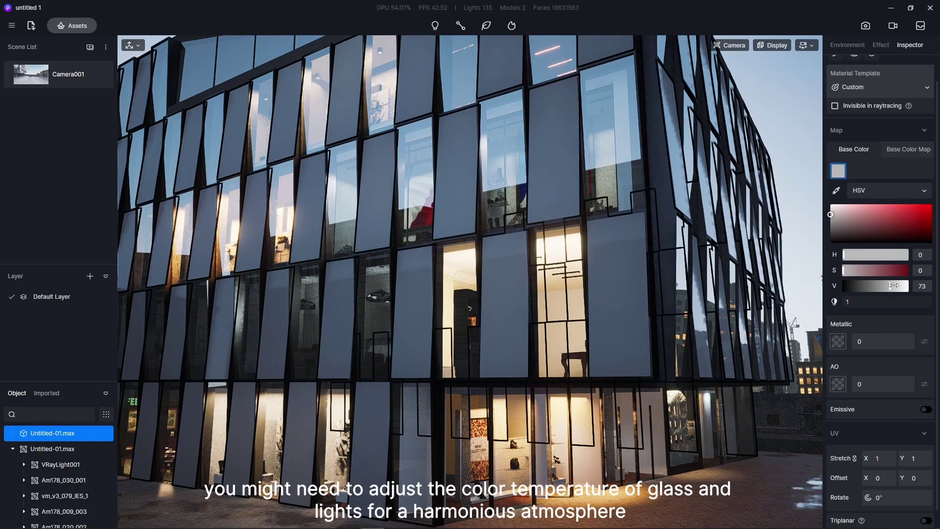
click(811, 217)
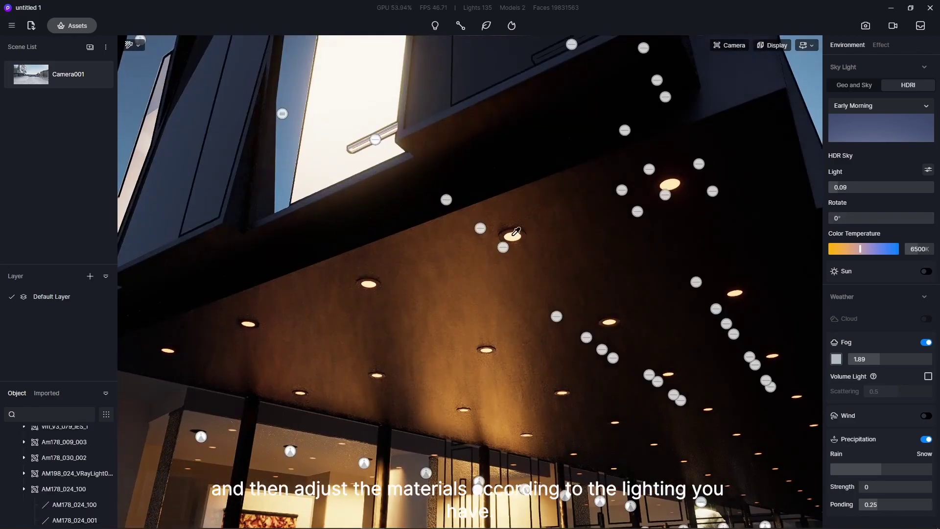
- Compare the canopy downlight material with emission off and on, then raise its emissive intensity
click(763, 421)
click(926, 438)
click(926, 438)
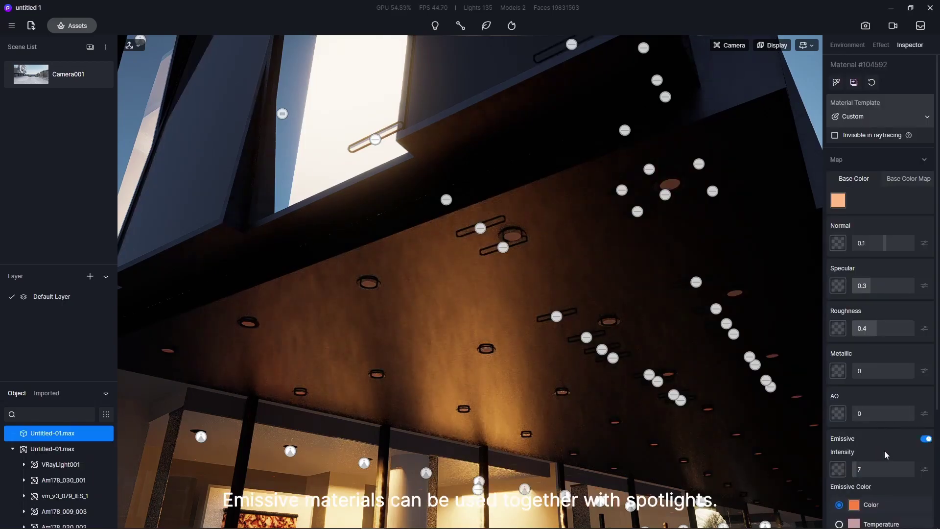
scroll(865, 474, down, 1)
drag(884, 440, 891, 440)
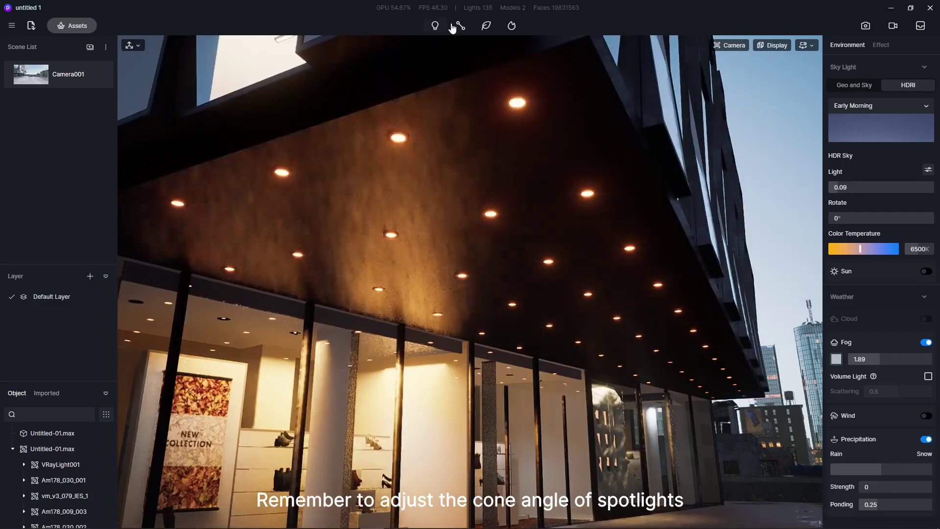
- Add a spotlight under the canopy with intensity 230 and temperature 3800, and adjust its cone angle
click(435, 25)
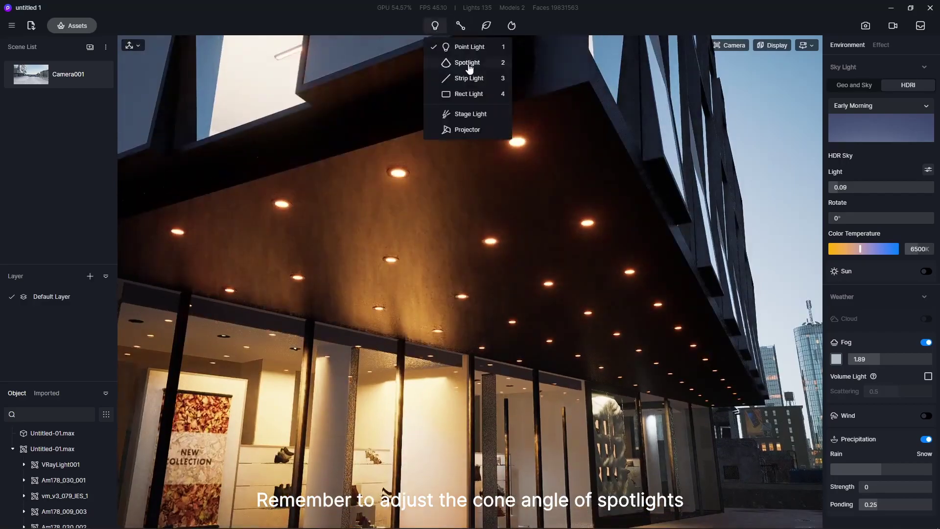
click(460, 60)
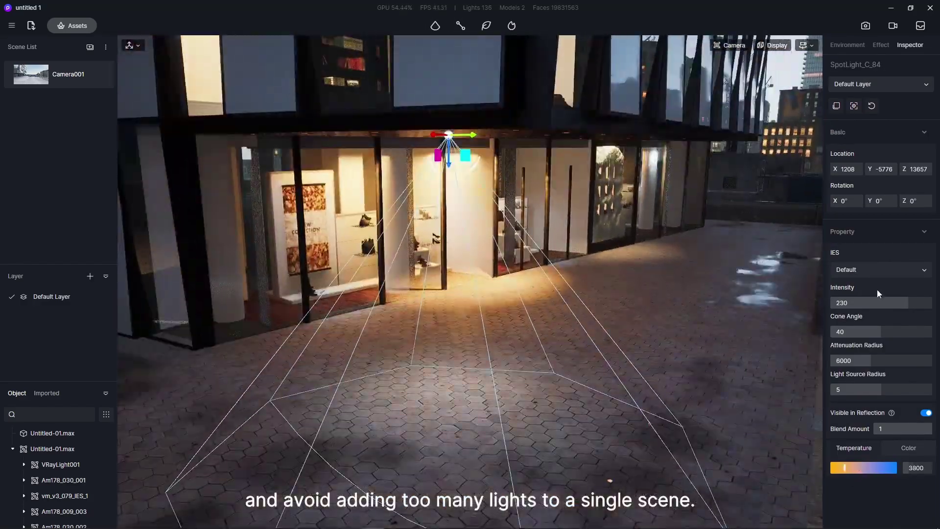
drag(871, 361, 880, 335)
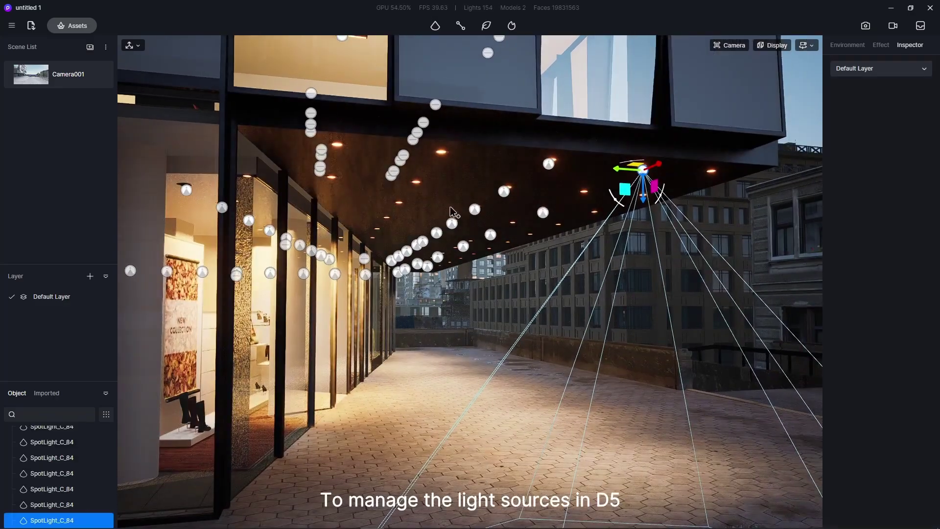
- Select all the spotlights under the canopy and combine them into one group
drag(395, 300, 536, 149)
drag(524, 221, 660, 203)
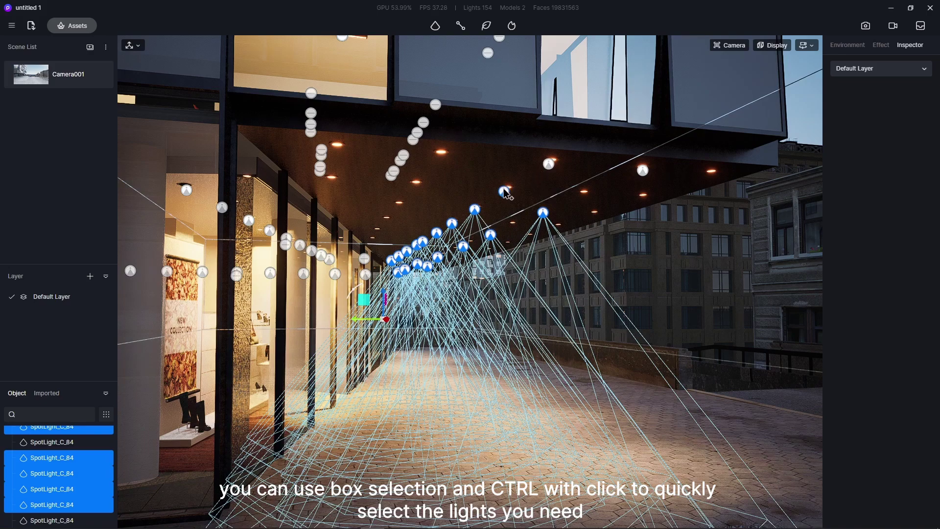
ctrl+click(550, 164)
ctrl+click(643, 170)
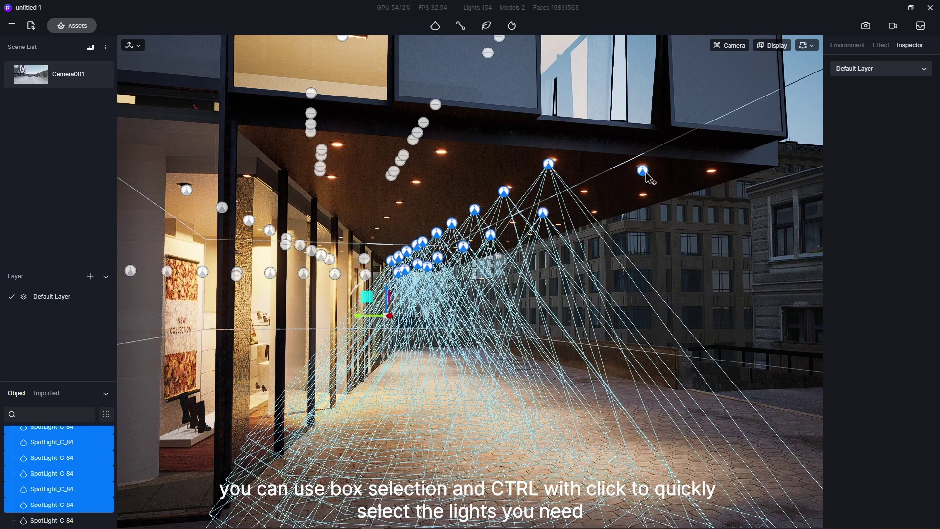
right_click(63, 441)
click(68, 419)
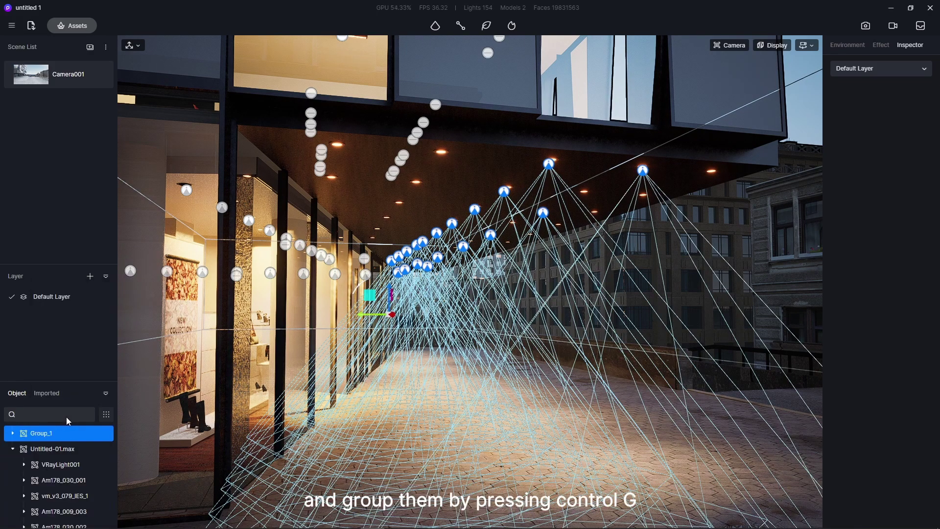
- Pick the window material of the neighbouring stone building, enable its emission and adjust the emissive intensity
click(803, 110)
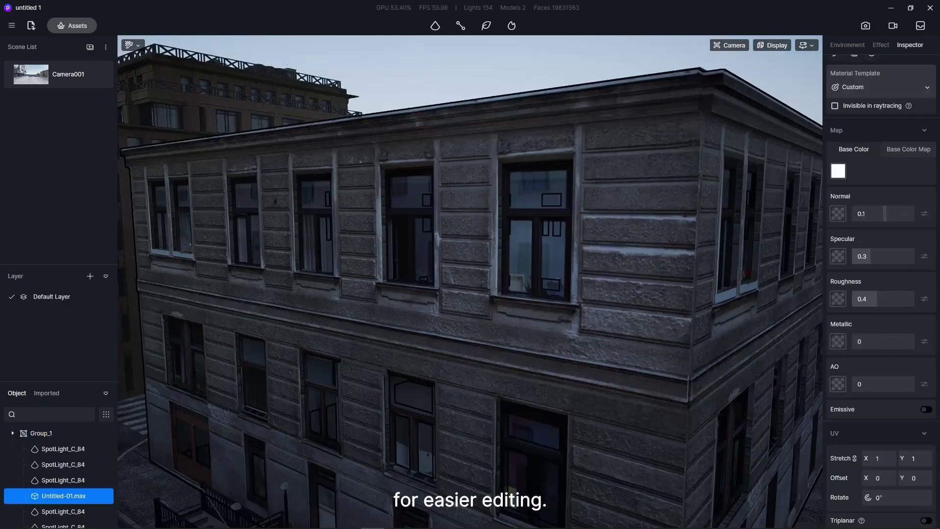
key(Escape)
click(516, 246)
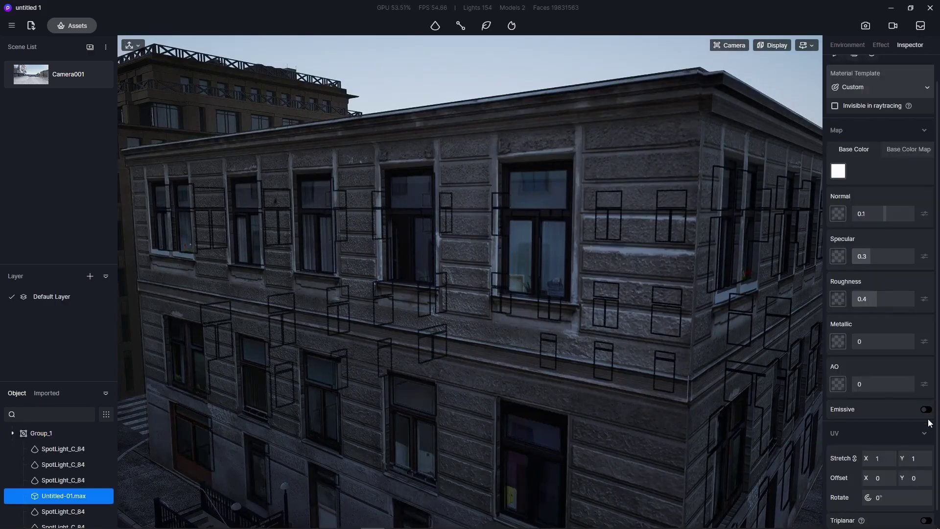
click(927, 410)
drag(863, 440, 856, 440)
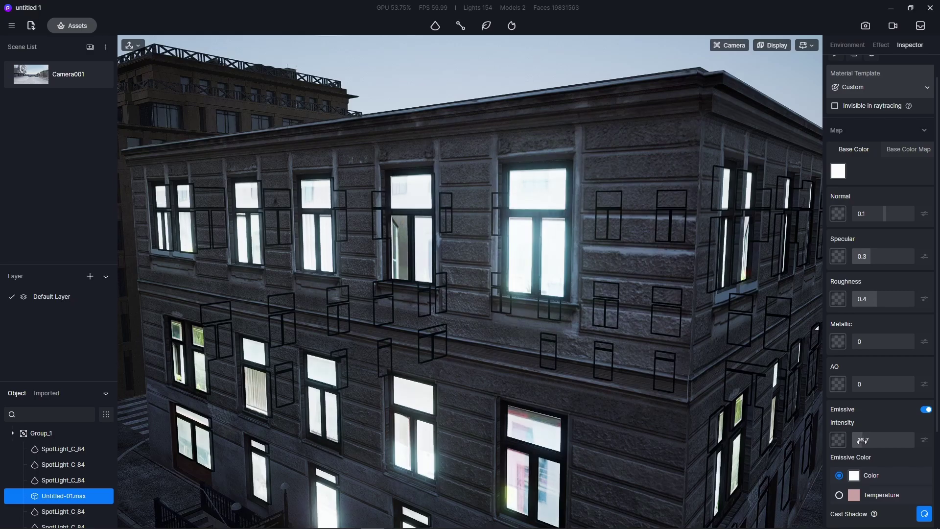
- Switch the window emission to a color temperature of 3550, set its intensity to 13.6 and return to the Camera001 view
click(848, 491)
click(846, 512)
mouse_move(846, 512)
mouse_down()
mouse_move(833, 512)
mouse_move(842, 511)
mouse_up()
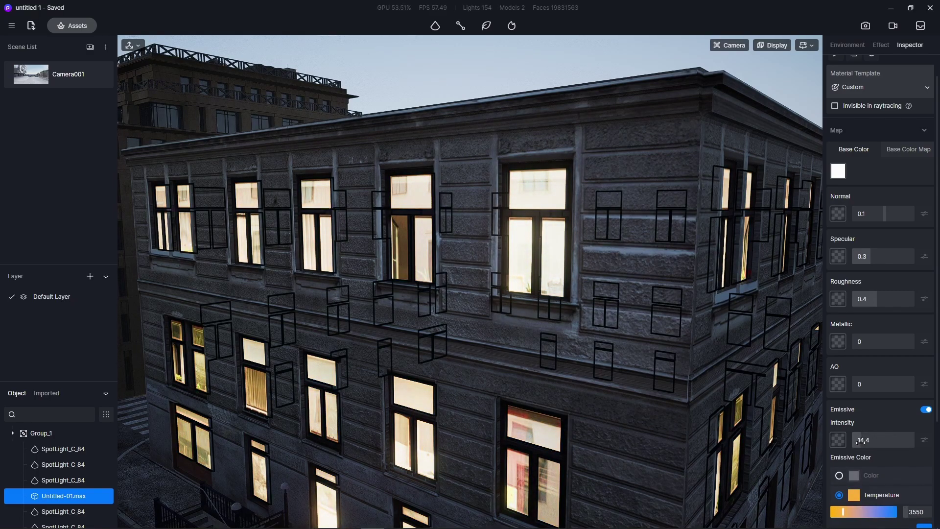
drag(858, 442, 859, 442)
right_drag(562, 363, 278, 214)
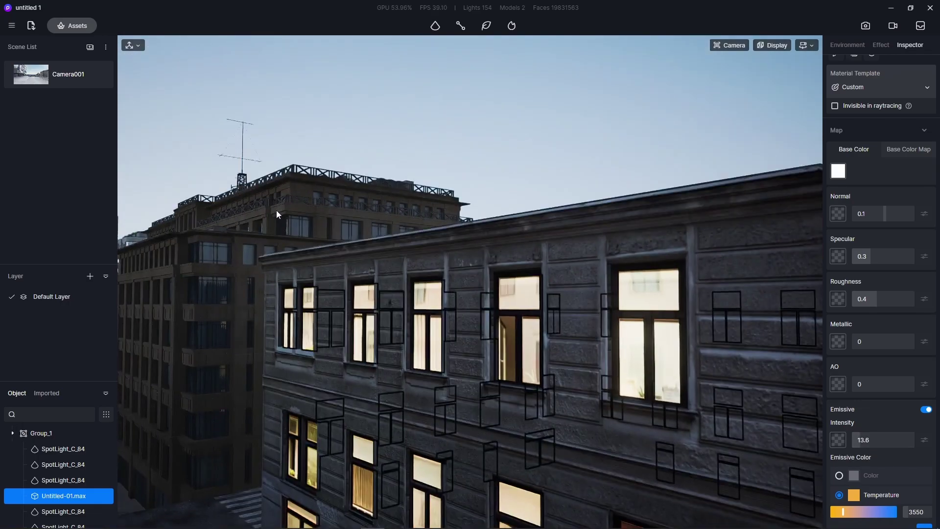
click(44, 77)
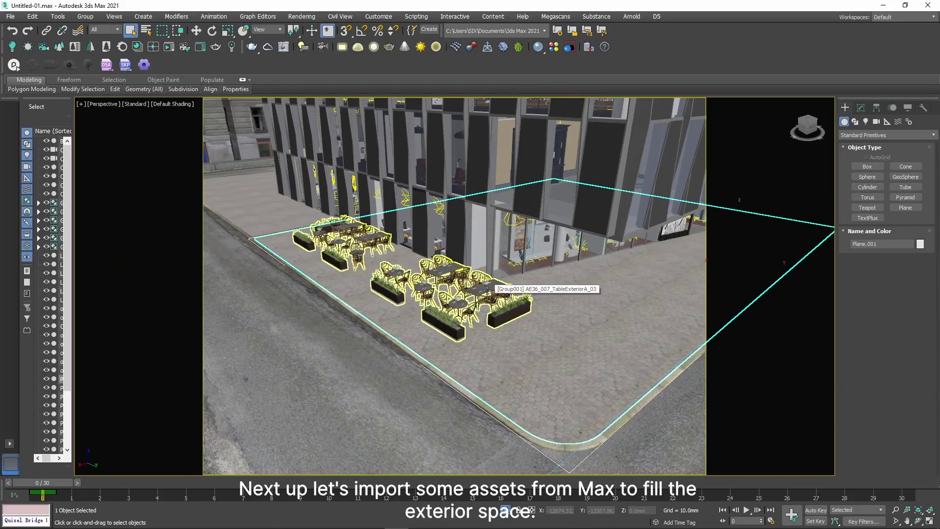
- Place a single-head metal street lamp on the pavement and increase the emissive intensity of its lamp-head material
scroll(487, 291, down, 5)
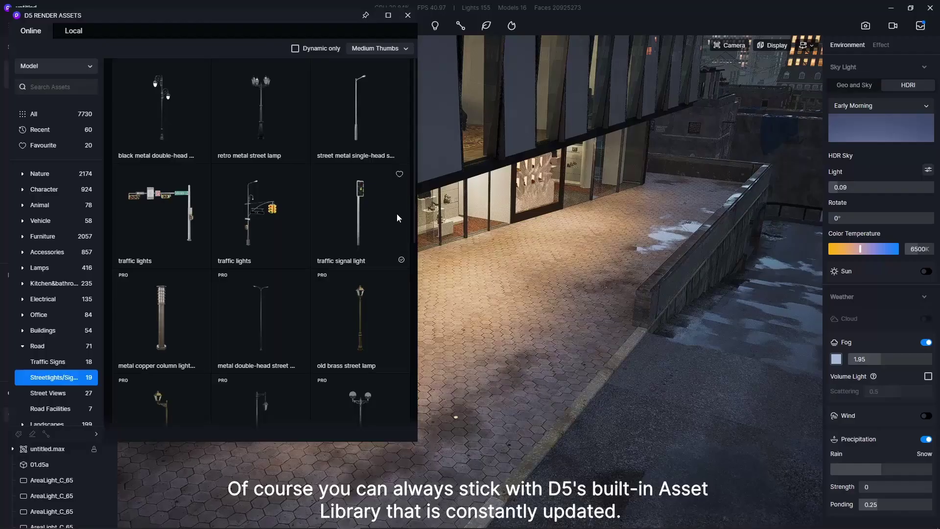
click(555, 371)
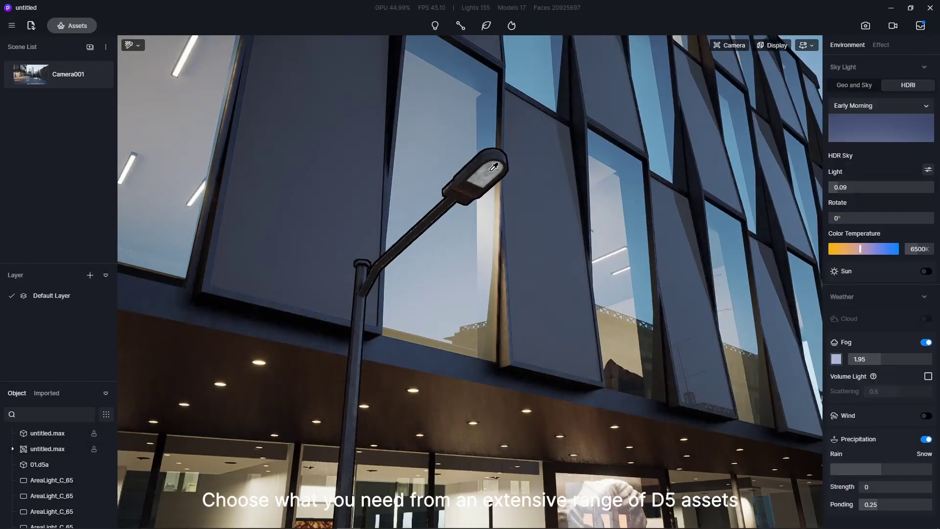
click(494, 168)
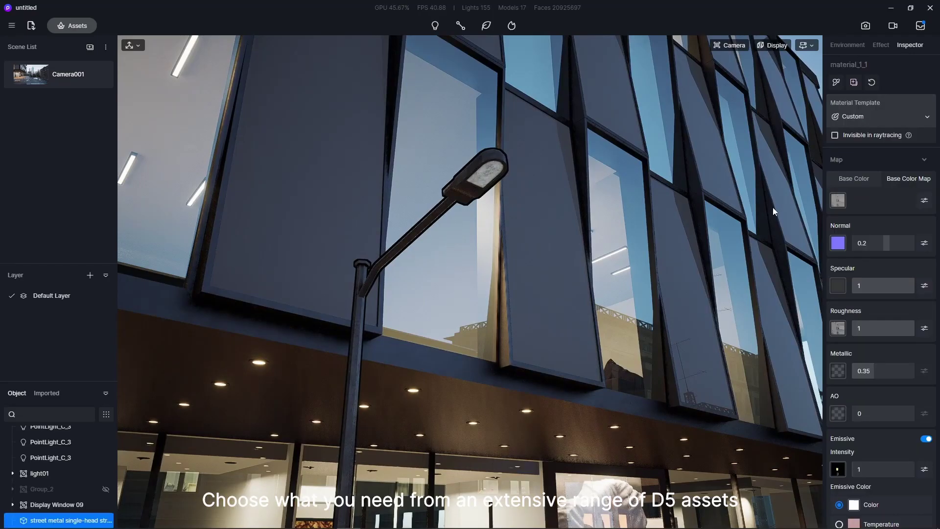
drag(855, 469, 866, 469)
scroll(515, 357, down, 5)
- Add a spotlight below the street lamp's head, give it the IES 03 profile and adjust its cone angle
right_drag(515, 358, 491, 333)
click(490, 333)
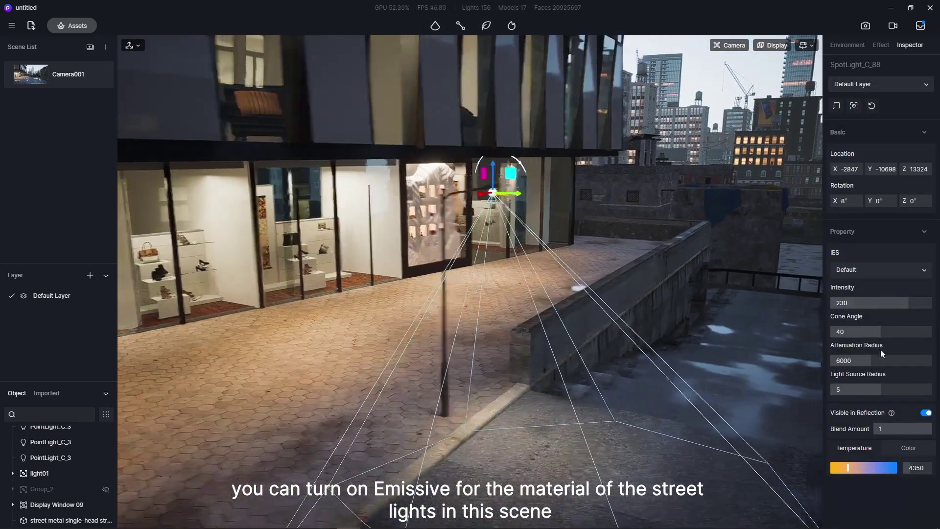
click(881, 270)
click(877, 329)
click(885, 349)
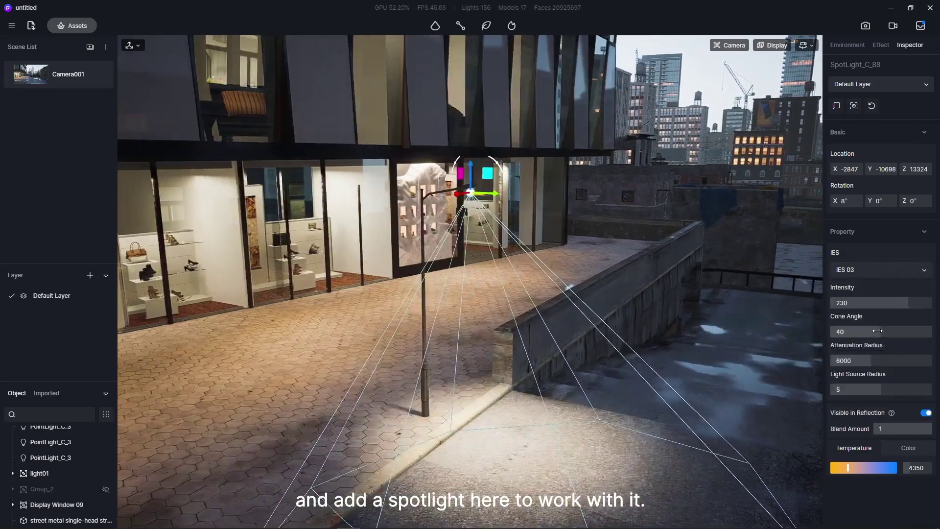
drag(881, 331, 882, 359)
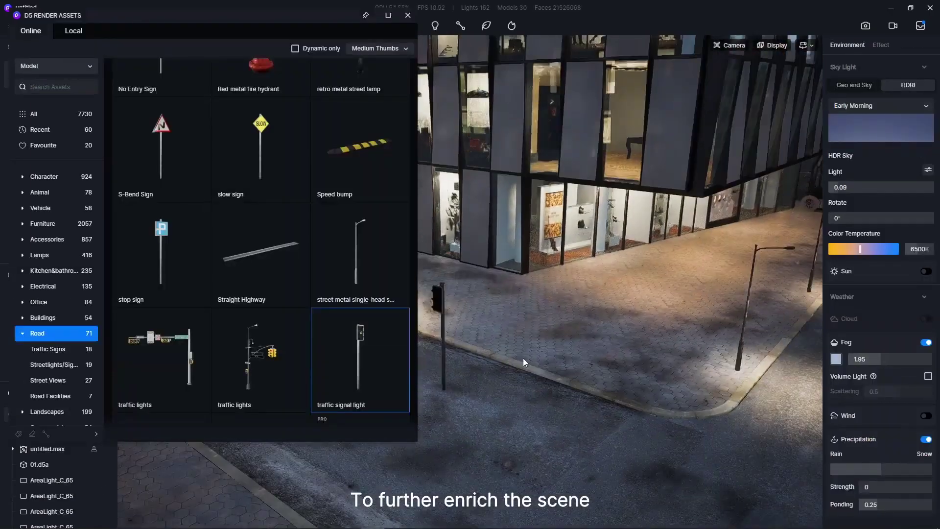
- Place a slow sign on the pavement edge beside the street lamp and adjust its position
middle_drag(559, 323, 597, 317)
scroll(546, 340, up, 2)
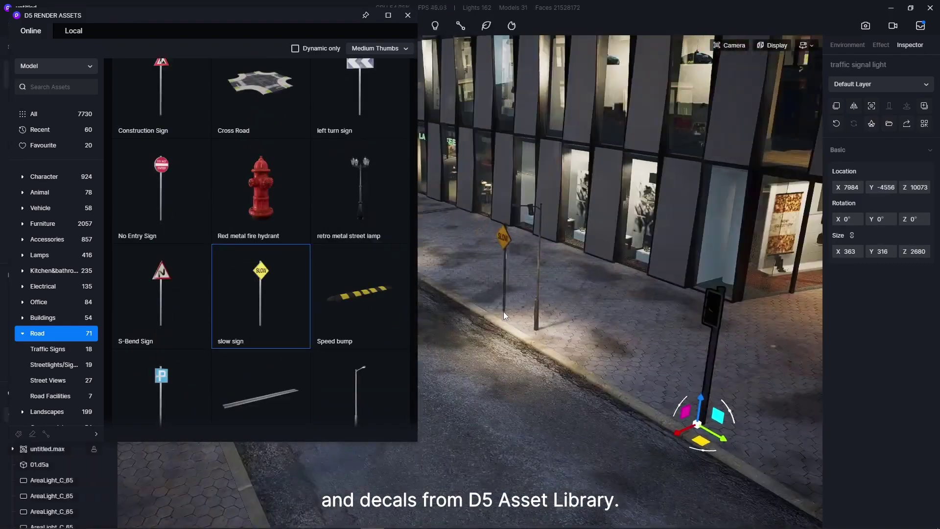
click(503, 312)
drag(505, 334, 458, 307)
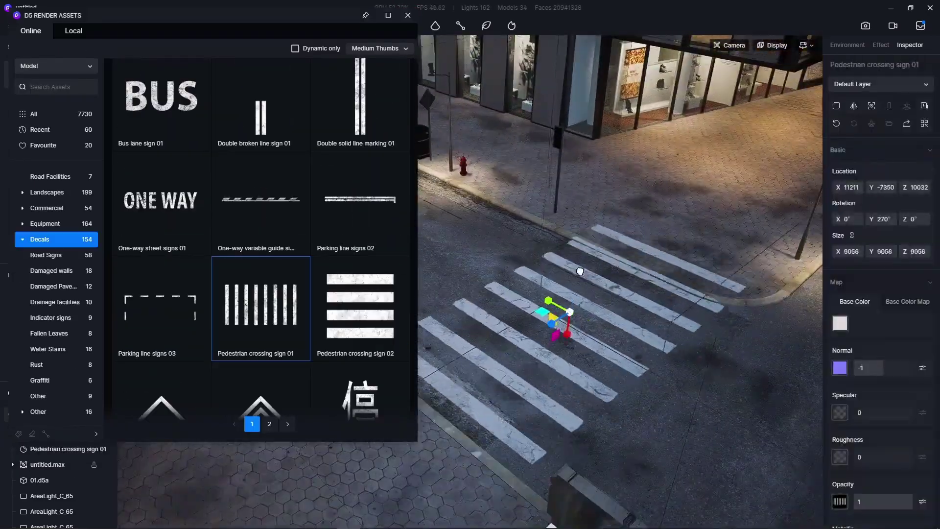
- Position the Pedestrian crossing sign 01 decal across the road and the Parking line signs 03 decal along the kerb
click(572, 329)
drag(573, 329, 545, 343)
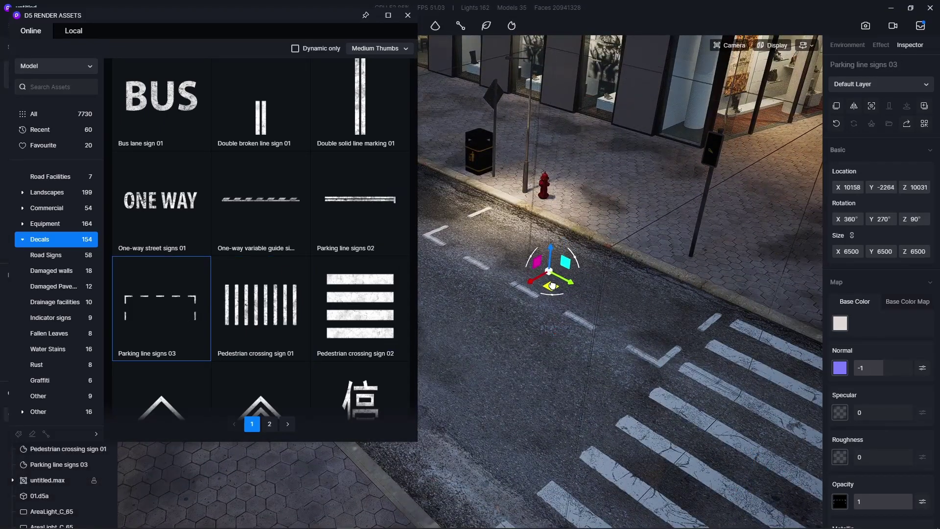
middle_drag(485, 257, 592, 290)
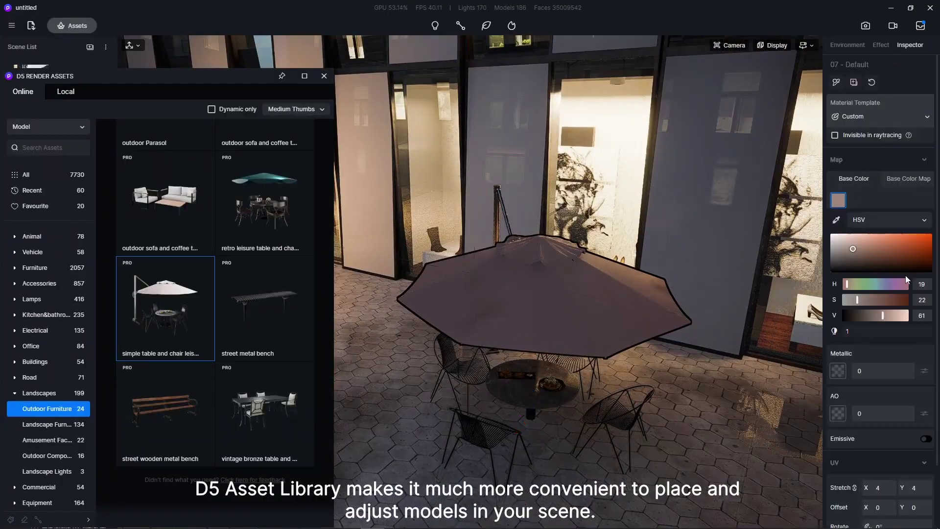
- Lighten the base color of the parasol fabric to near white and pick the table below it
drag(865, 315, 887, 318)
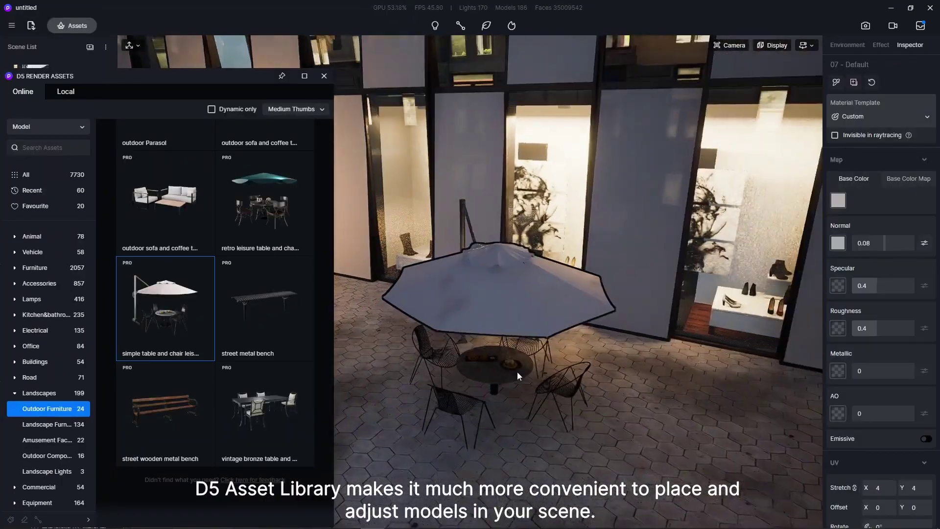
click(518, 372)
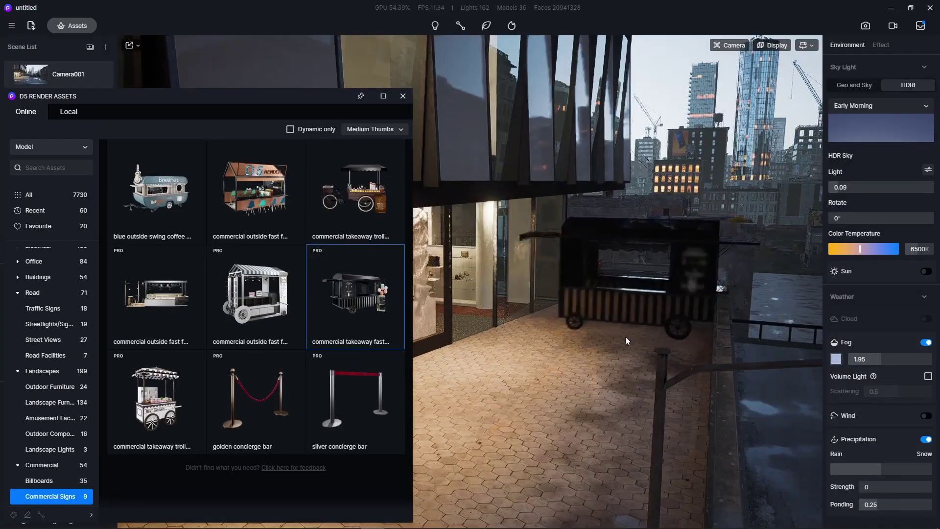
- Try the black takeaway food truck at the pavement's far end, then replace it with the striped-roof fast food cart and adjust its placement
click(625, 336)
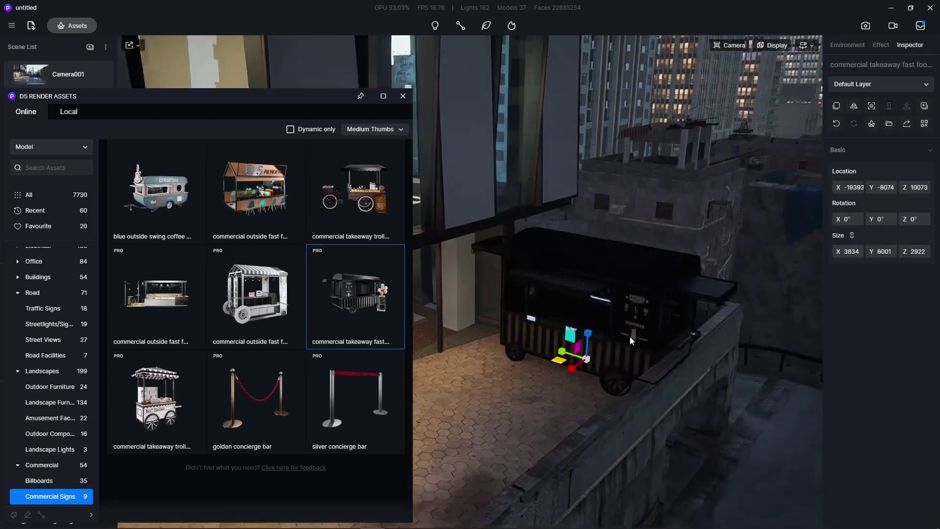
key(Delete)
click(252, 308)
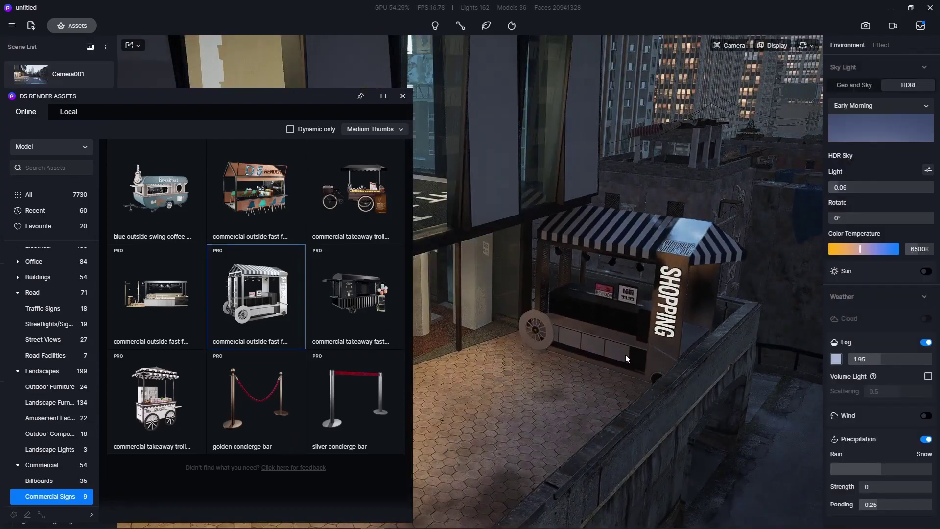
click(627, 356)
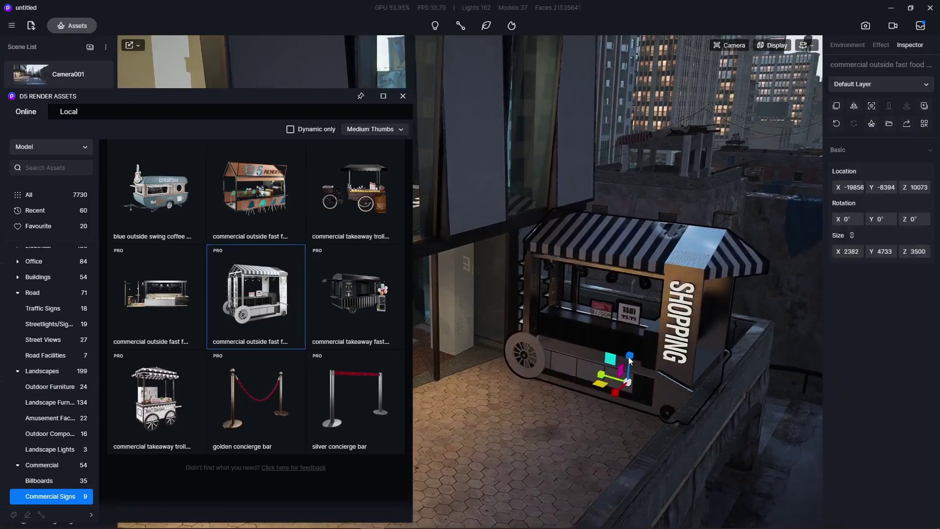
drag(621, 375, 629, 406)
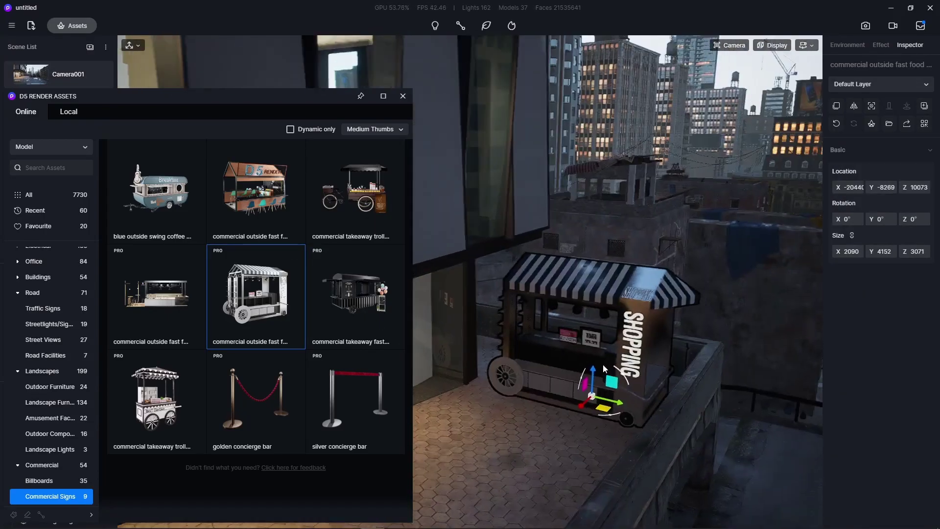
- Place the Birds swarm 01 particle in the air above the far end of the street and adjust its position
click(506, 295)
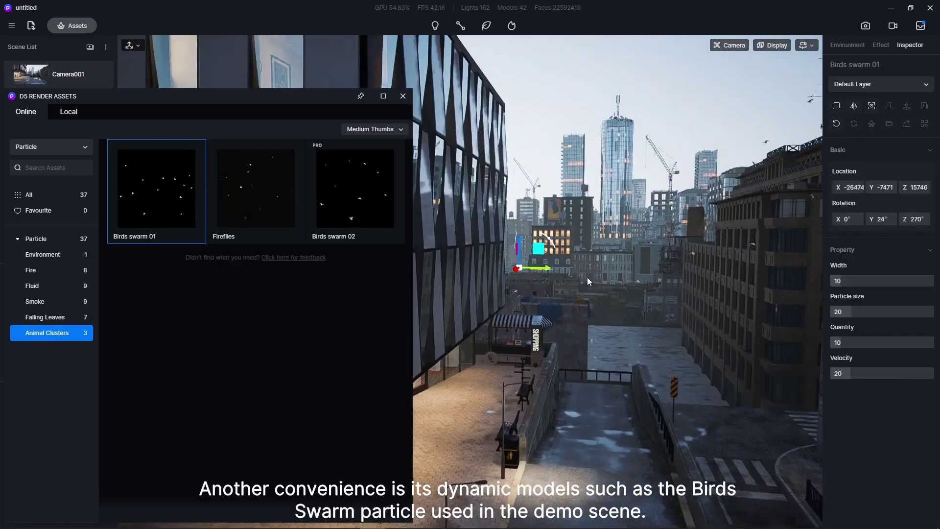
drag(515, 276, 495, 300)
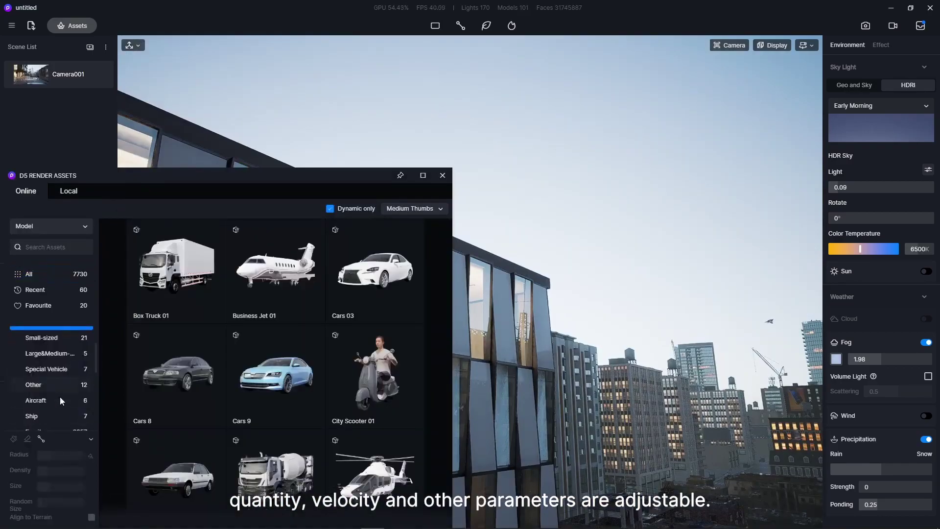
- Place the Jetliner 01 aircraft in the sky, scale it down, turn it and move it above the distant skyline
click(51, 400)
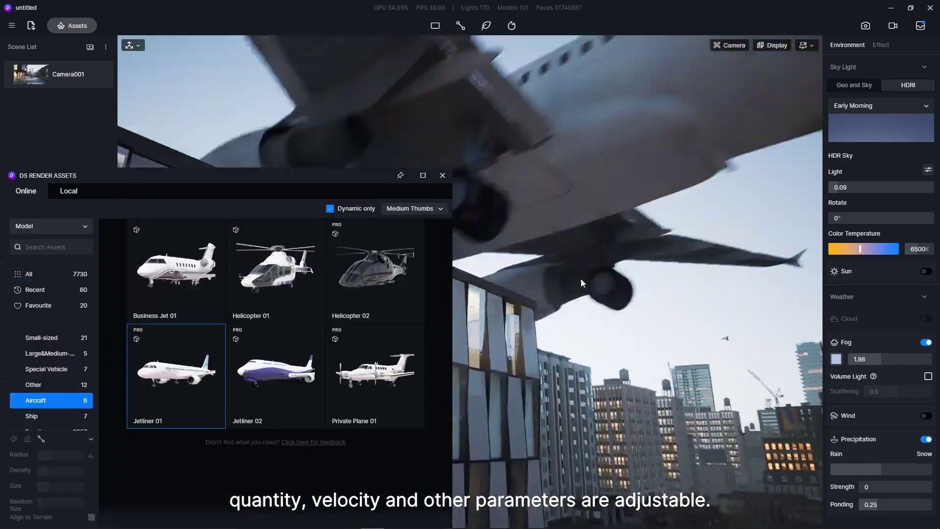
click(609, 272)
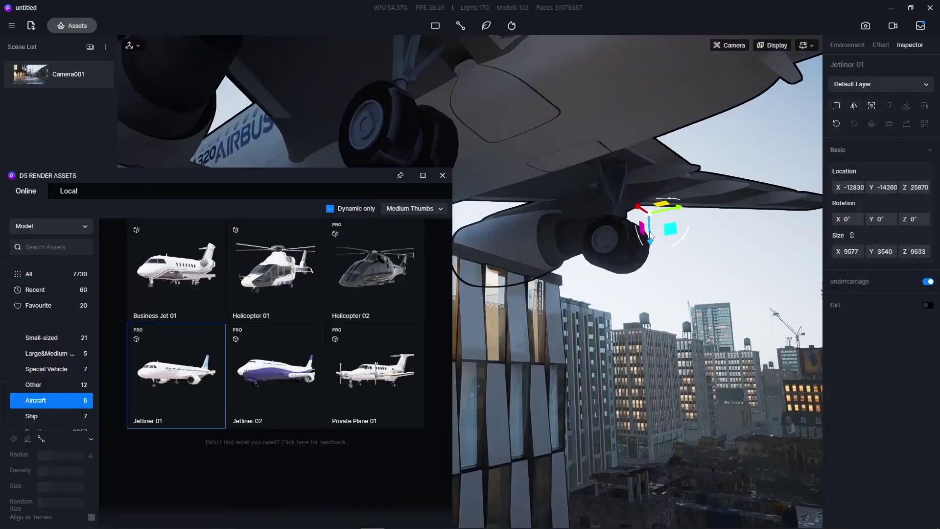
drag(641, 211, 590, 223)
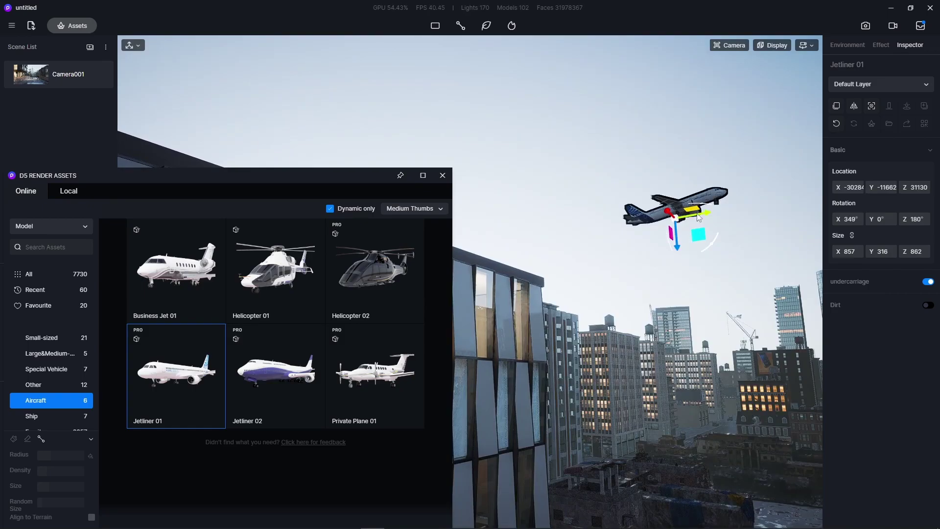
drag(699, 218, 602, 236)
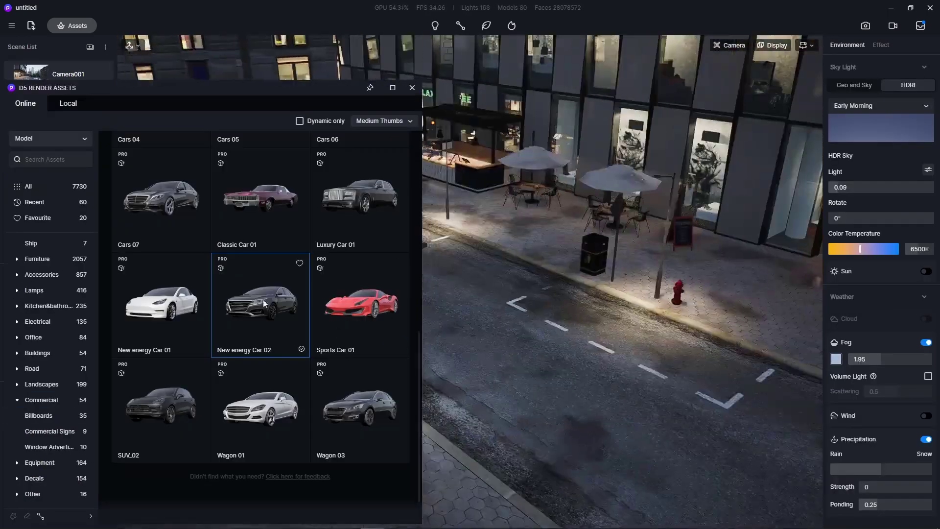
- Place the New energy Car 02 model in the marked kerbside parking space
click(651, 333)
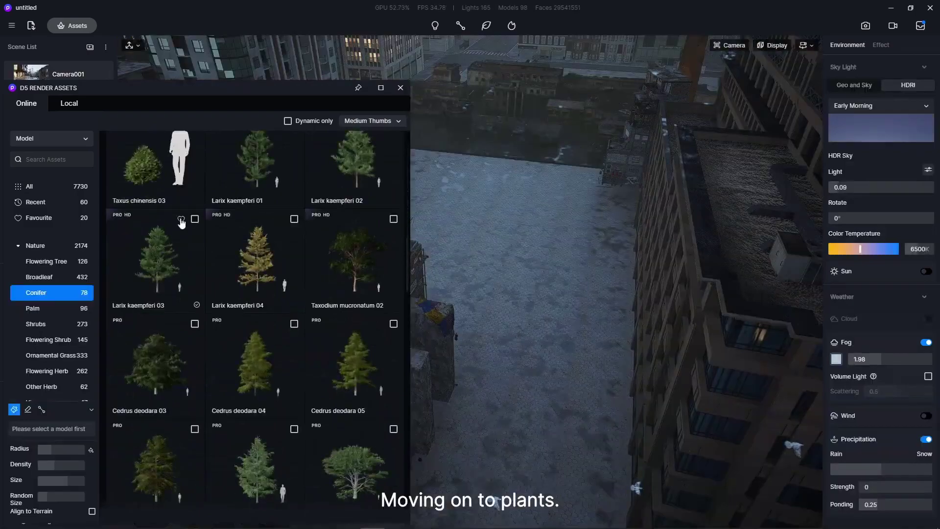
- Choose Larix kaempferi 03, Pinus strobus 06 and Pinus strobus 02 for the plant brush and reduce its density and size
click(195, 219)
scroll(241, 254, down, 15)
click(294, 308)
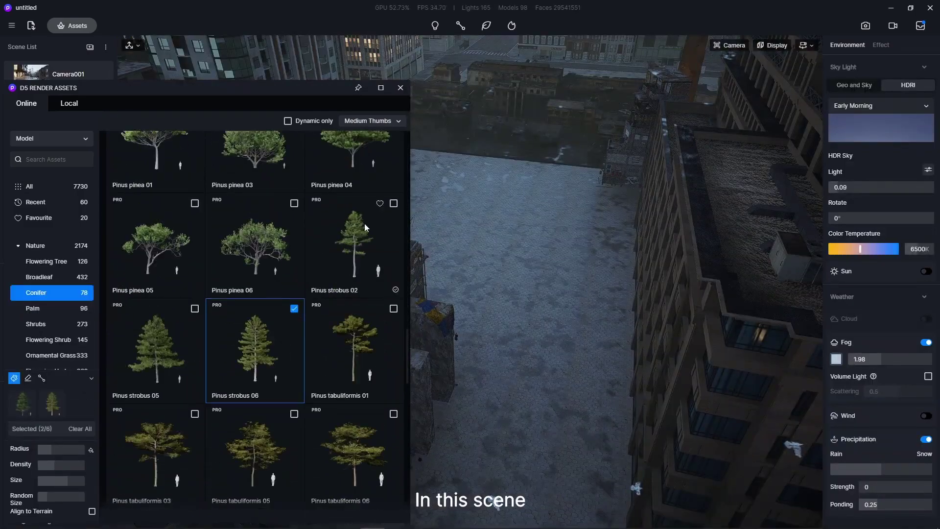
click(394, 203)
drag(54, 465, 50, 465)
drag(67, 481, 56, 481)
- Try the conifer brush on a small patch of ground between the ruined building and the apartment block
click(594, 367)
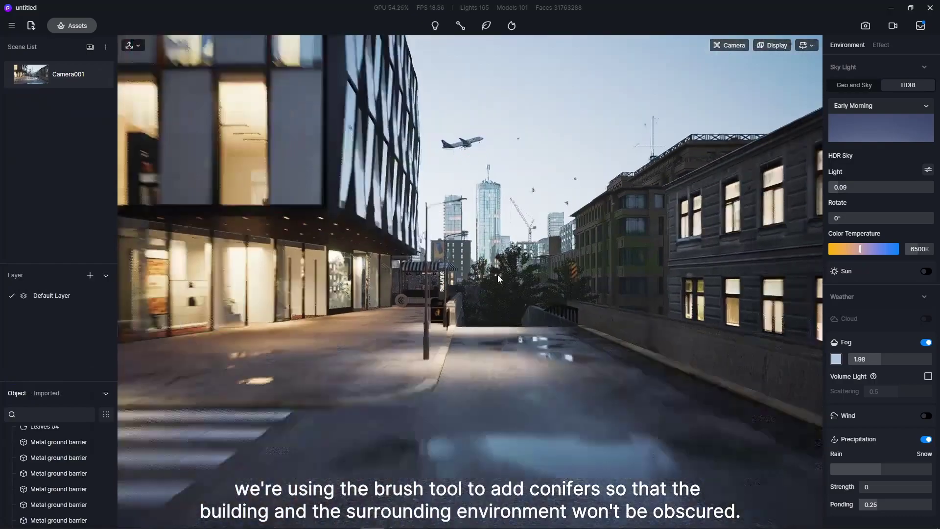
click(30, 396)
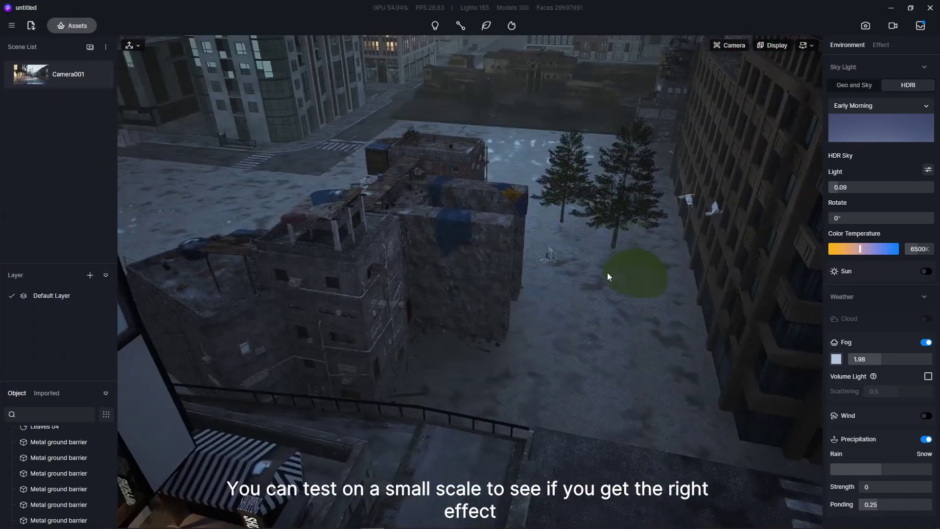
mouse_move(607, 272)
mouse_down()
mouse_move(662, 400)
mouse_move(490, 401)
mouse_move(551, 388)
mouse_up()
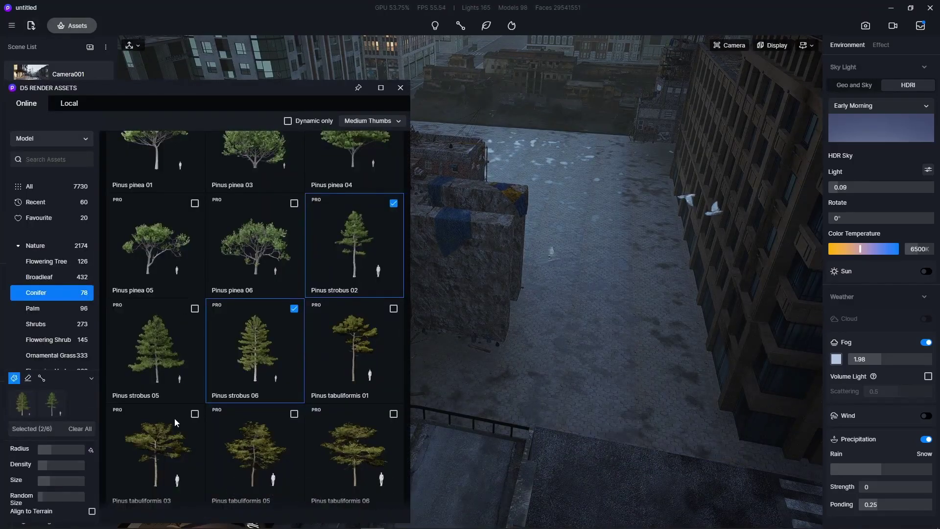
- Brush conifers over the open ground between the ruined building and the apartment block, and close the asset library
mouse_move(550, 243)
mouse_down()
mouse_move(613, 308)
mouse_move(603, 369)
mouse_up()
right_drag(602, 369, 517, 322)
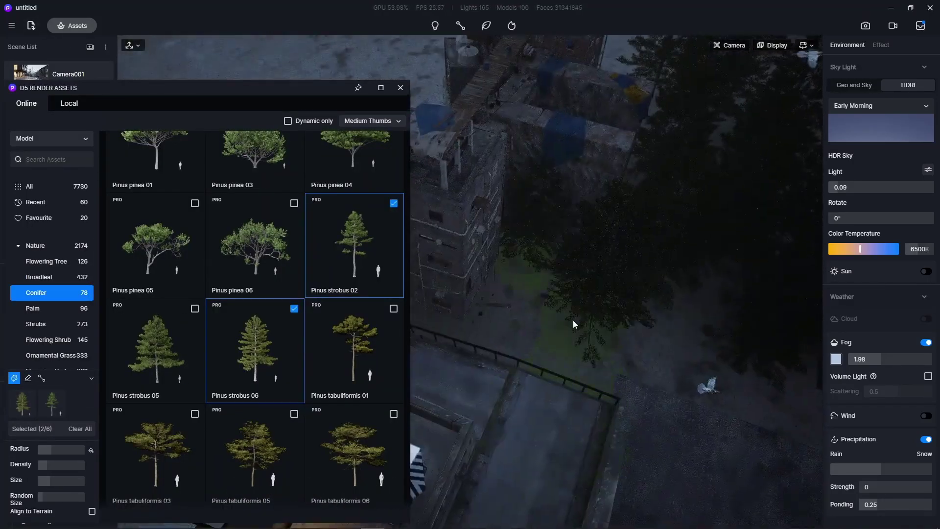
click(401, 88)
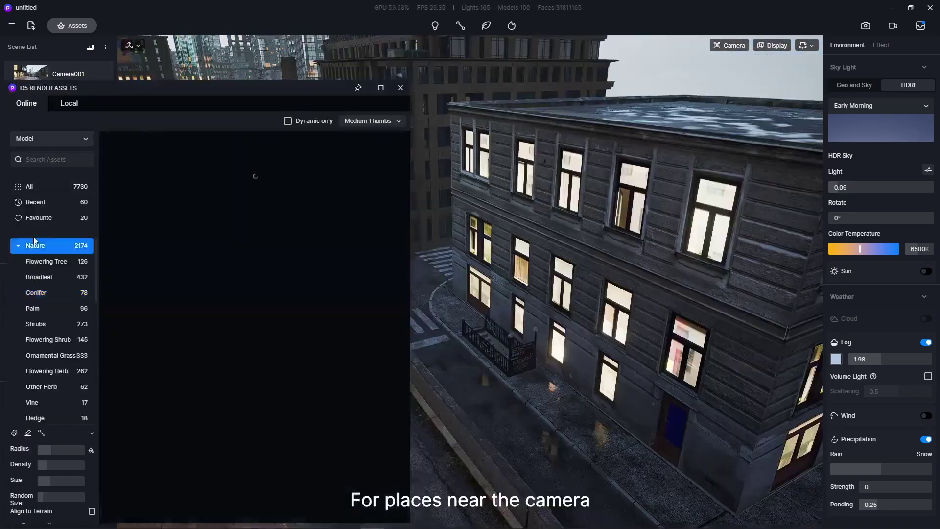
- Place an Acer negundo tree beside the stone building near the camera and adjust its position and transform
click(288, 121)
click(255, 255)
click(551, 400)
drag(546, 417, 565, 443)
mouse_move(566, 425)
mouse_down()
mouse_move(581, 416)
mouse_move(633, 474)
mouse_move(562, 416)
mouse_up()
key(space)
drag(549, 420, 556, 404)
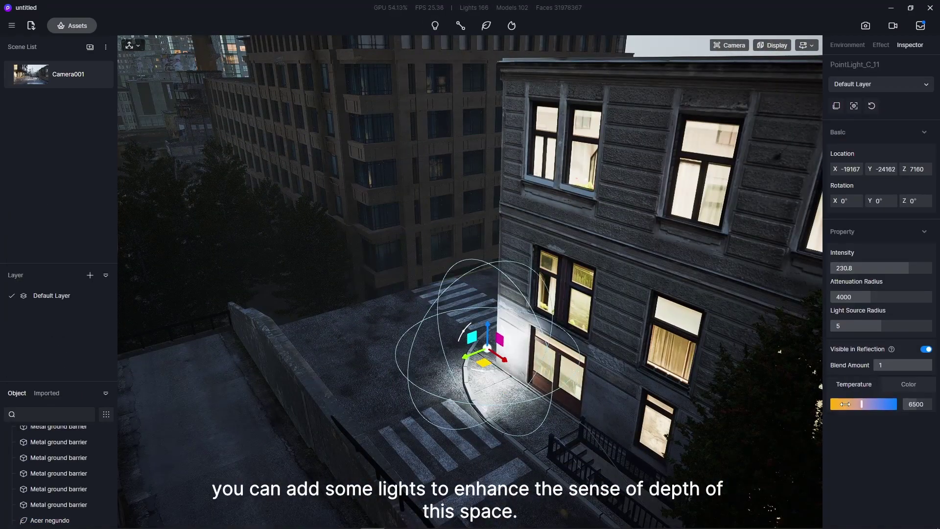
- Set the point light at the stone building's corner to temperature 3350 and attenuation radius 15000, and reposition it
click(843, 404)
drag(871, 296, 932, 297)
click(841, 296)
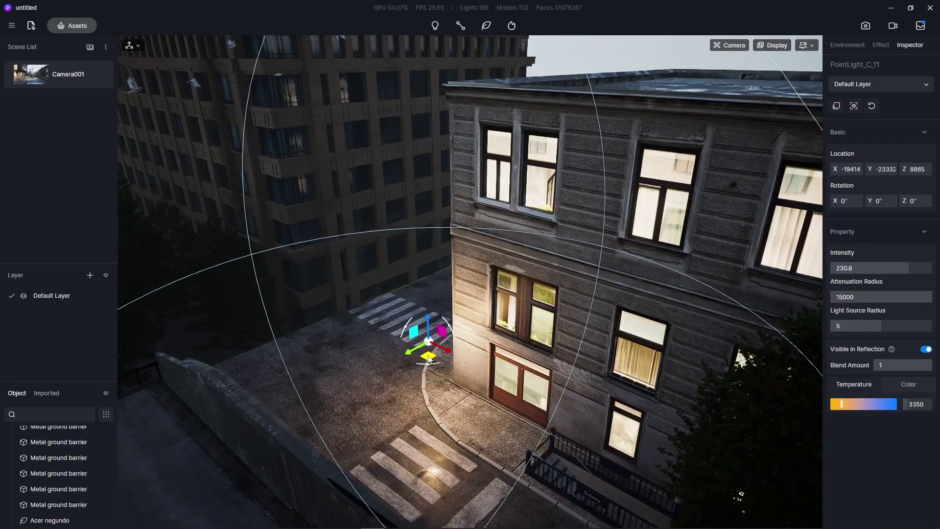
drag(427, 349, 395, 267)
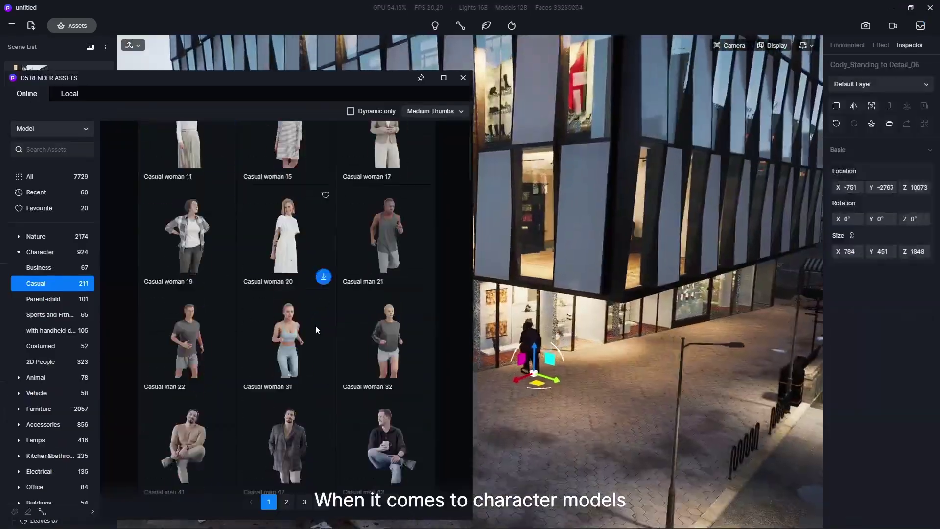
- Place the Casual man 45 figure on the pavement in front of the shop window, near the standing woman
scroll(315, 326, down, 15)
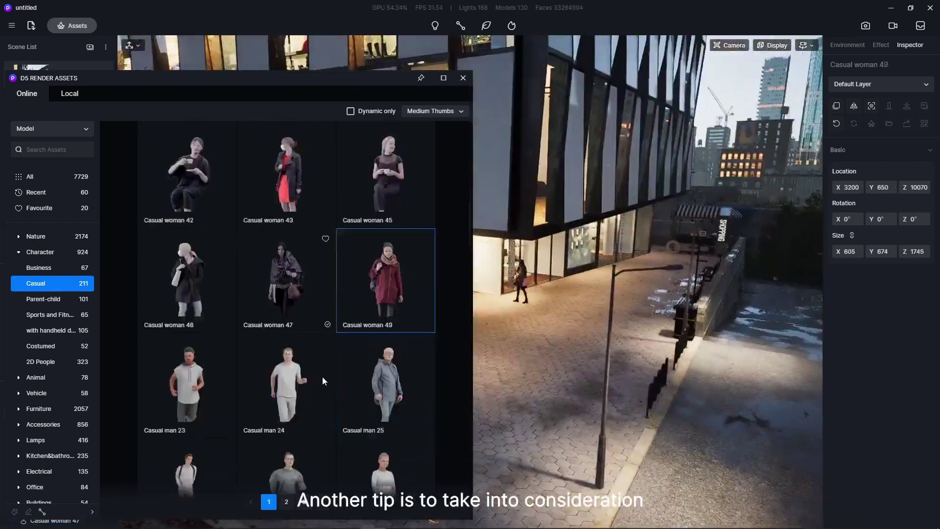
scroll(322, 377, up, 5)
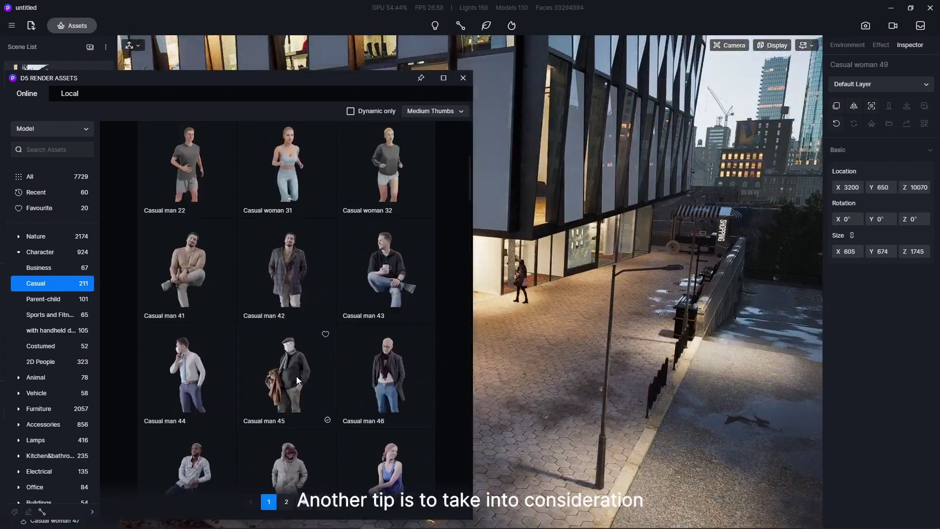
click(296, 376)
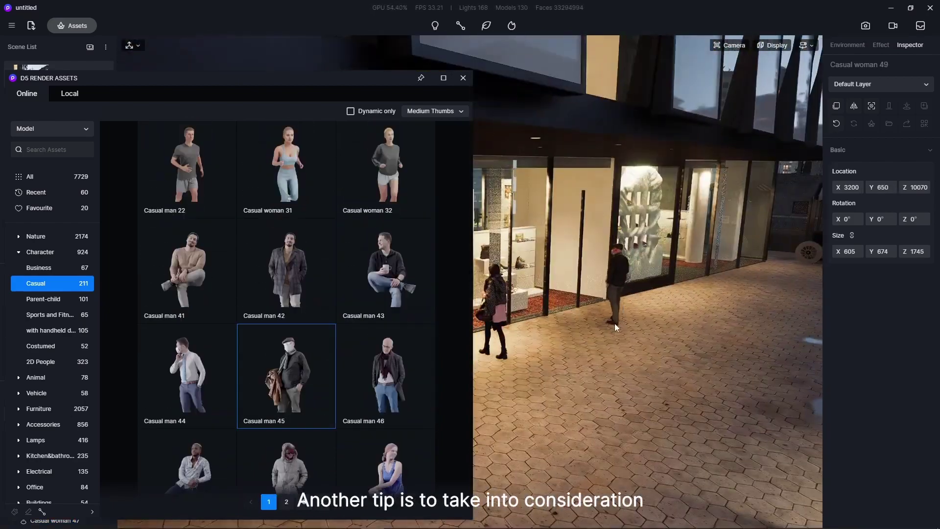
click(615, 323)
- Place the seated Casual man 48 figure on the paved plaza near the benches
scroll(252, 350, down, 3)
click(187, 275)
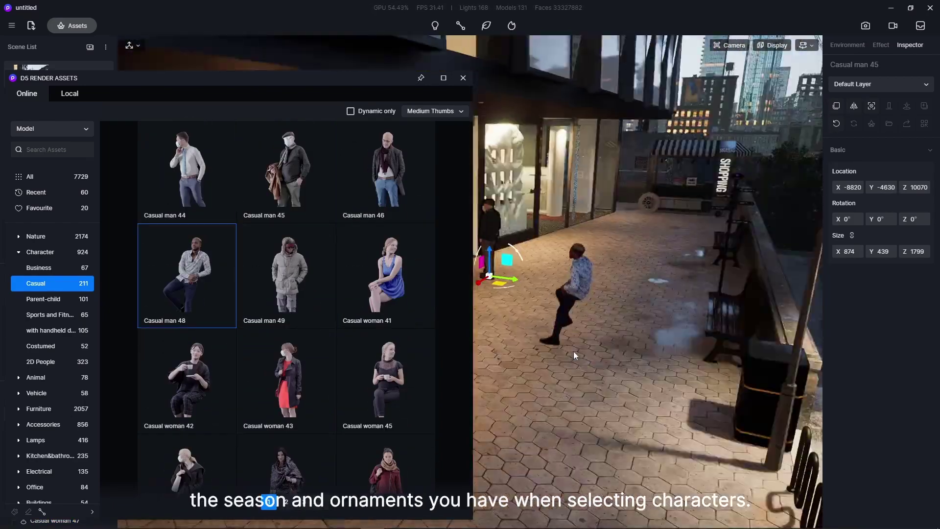
click(648, 419)
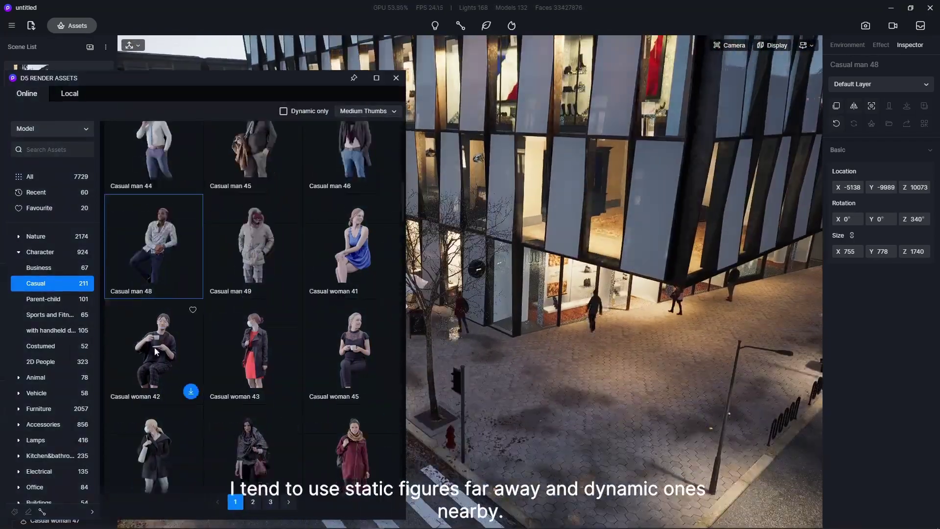
- Place the Casual woman 52 figure beside Casual man 45, facing the lit shop window
scroll(155, 347, down, 5)
click(253, 262)
click(561, 387)
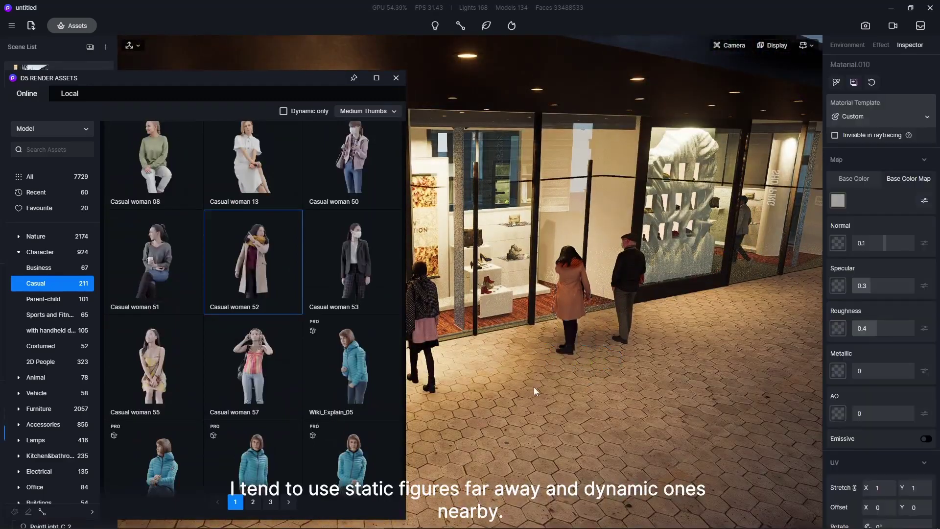
- Choose the Wiki_Walking_03 dynamic figure from the Casual characters for the plaza
scroll(377, 348, down, 3)
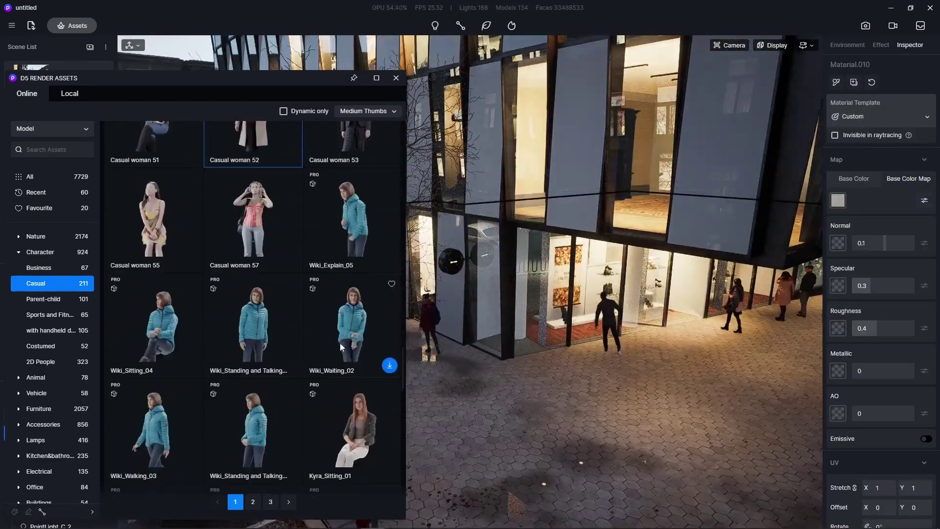
scroll(354, 335, down, 2)
click(153, 367)
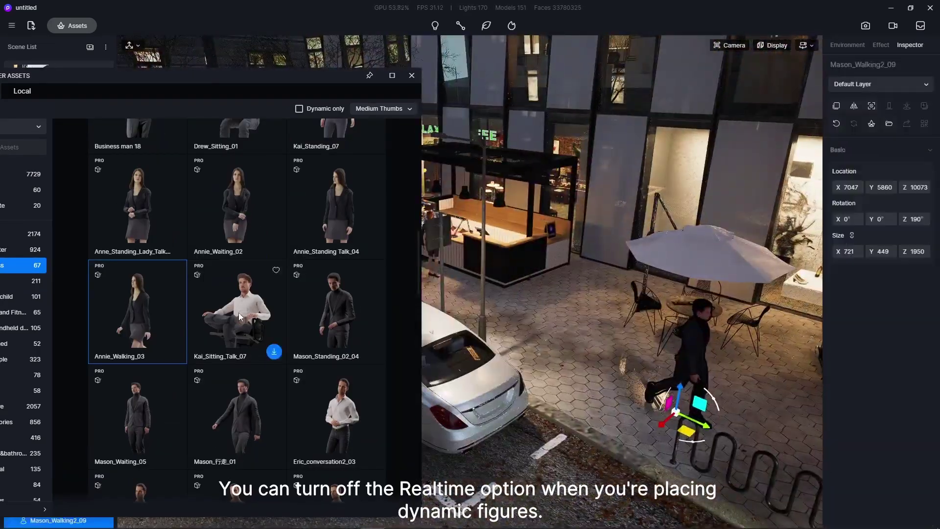
- Pick another Business figure for the street and place Professional character 15 at the food kiosk
scroll(239, 312, down, 5)
click(145, 254)
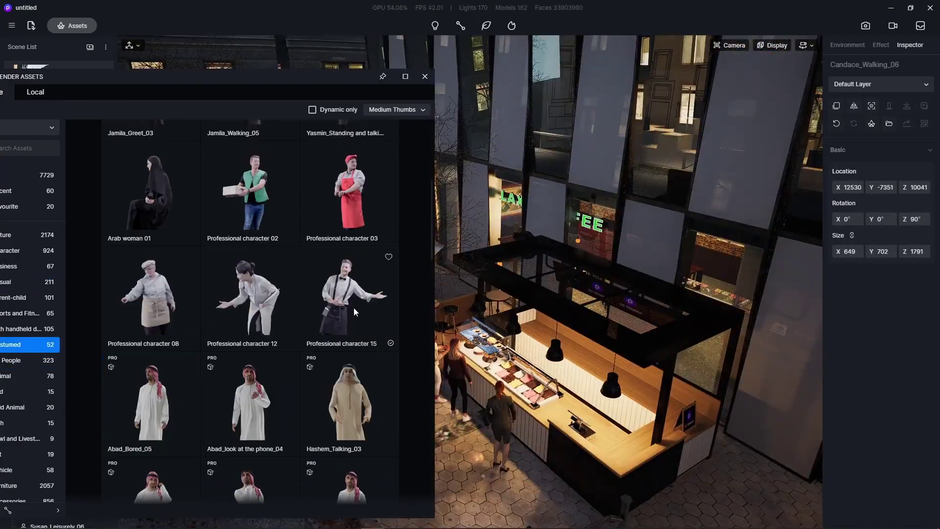
drag(356, 312, 527, 409)
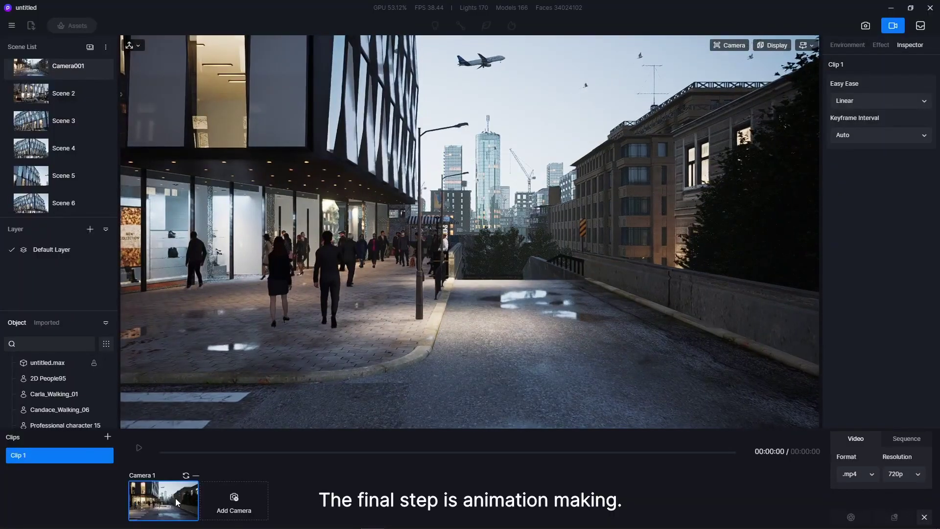
- Add a second camera to Clip 1 and keyframe new positions for Carla_Walking_01 and the man walking beside her at 6 seconds
click(235, 499)
click(874, 101)
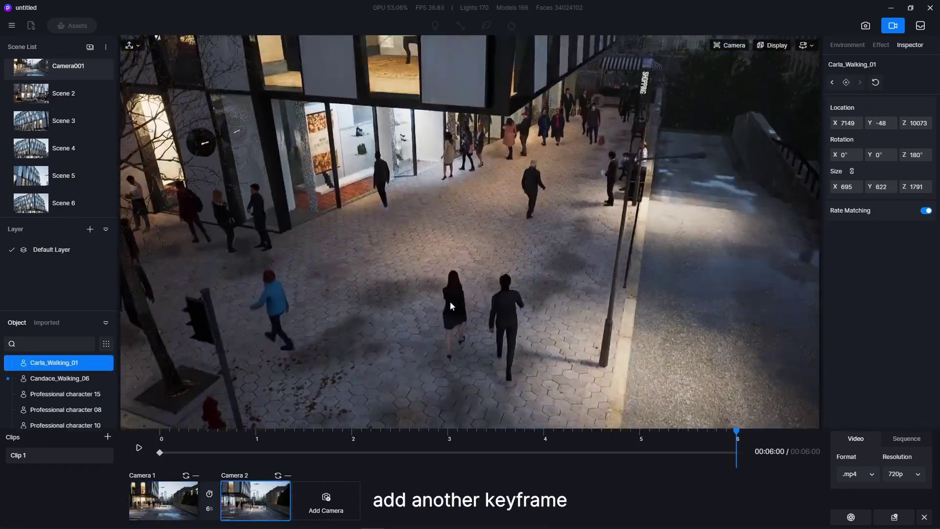
click(451, 306)
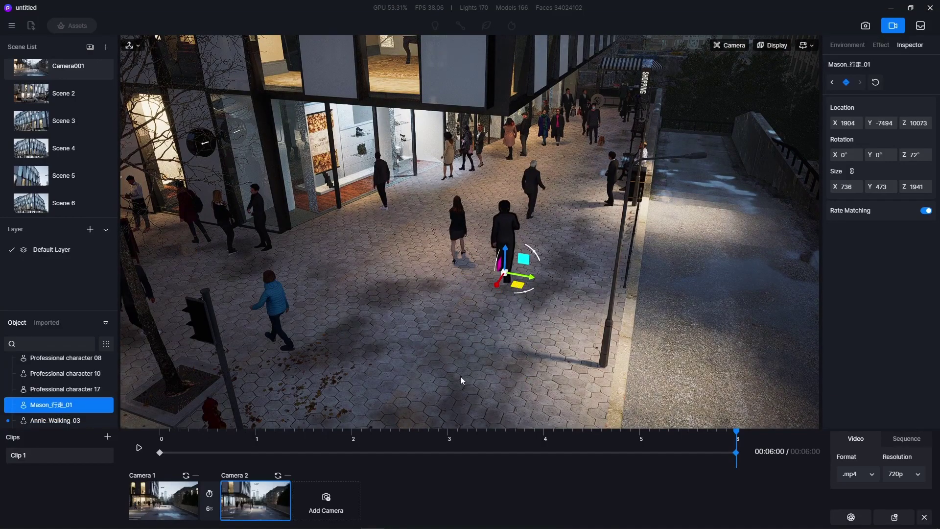
key(s)
right_drag(506, 292, 445, 286)
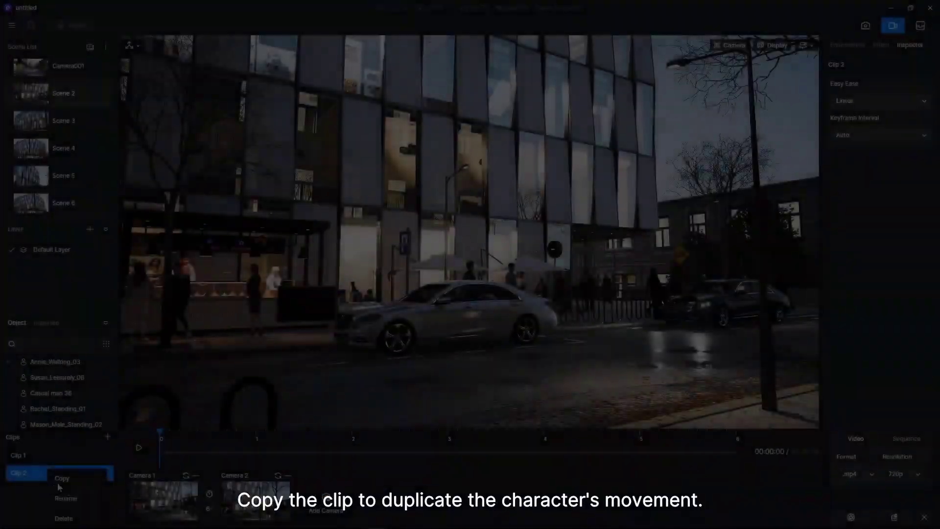
- Duplicate Clip 2 to keep the character movement, use the Scene 3 view for Clip 3, and preview its animation
click(55, 487)
click(40, 127)
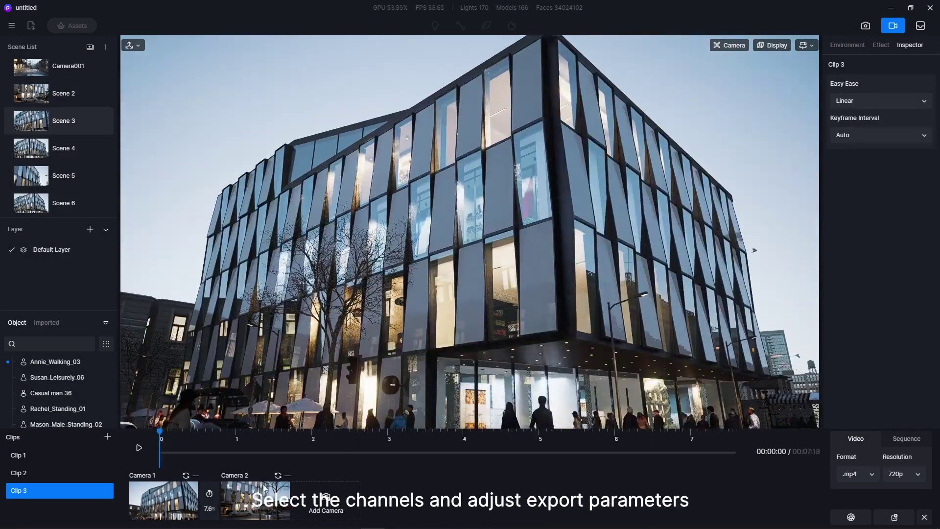
click(139, 448)
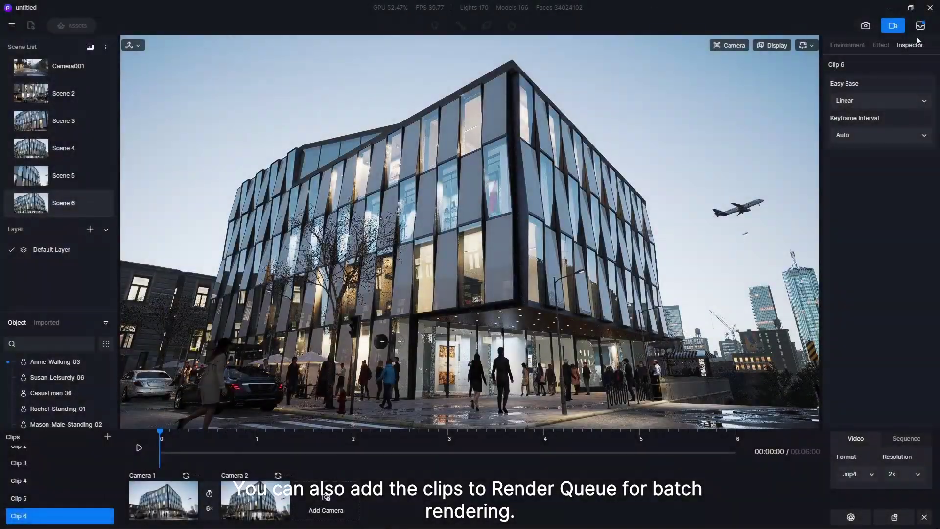
- Open the render queue and start rendering all six pending clips
click(921, 25)
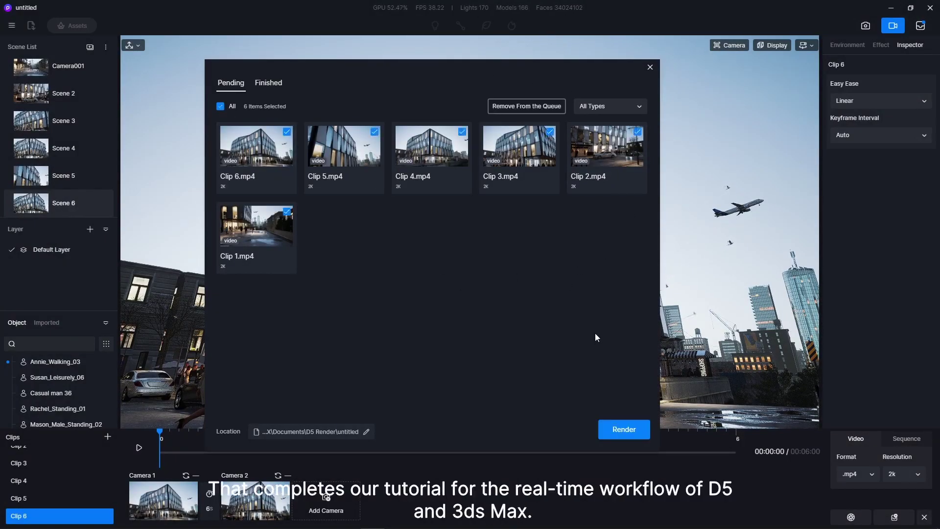
click(623, 429)
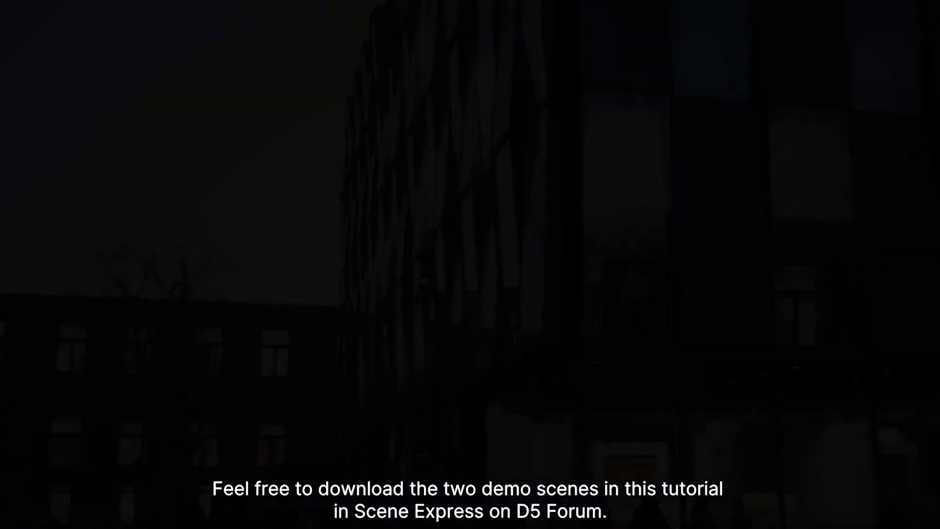